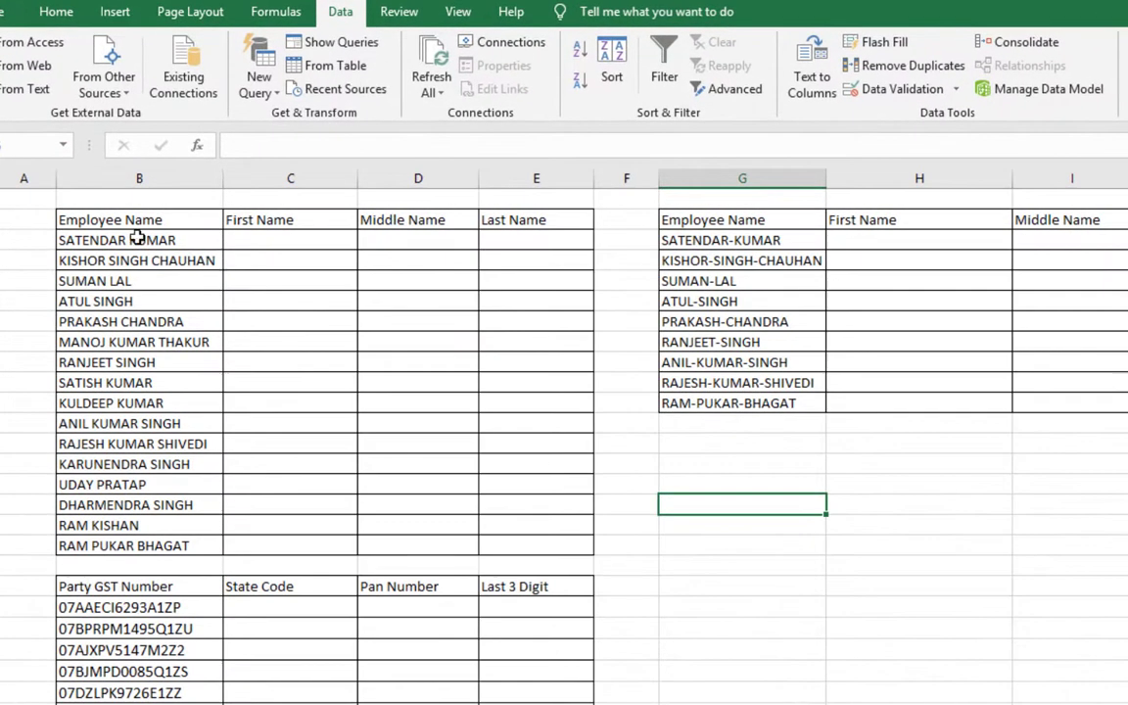
Step: Select the employee names in B3:B18 and start the Text to Columns wizard
left_click_drag(132, 236, 123, 545)
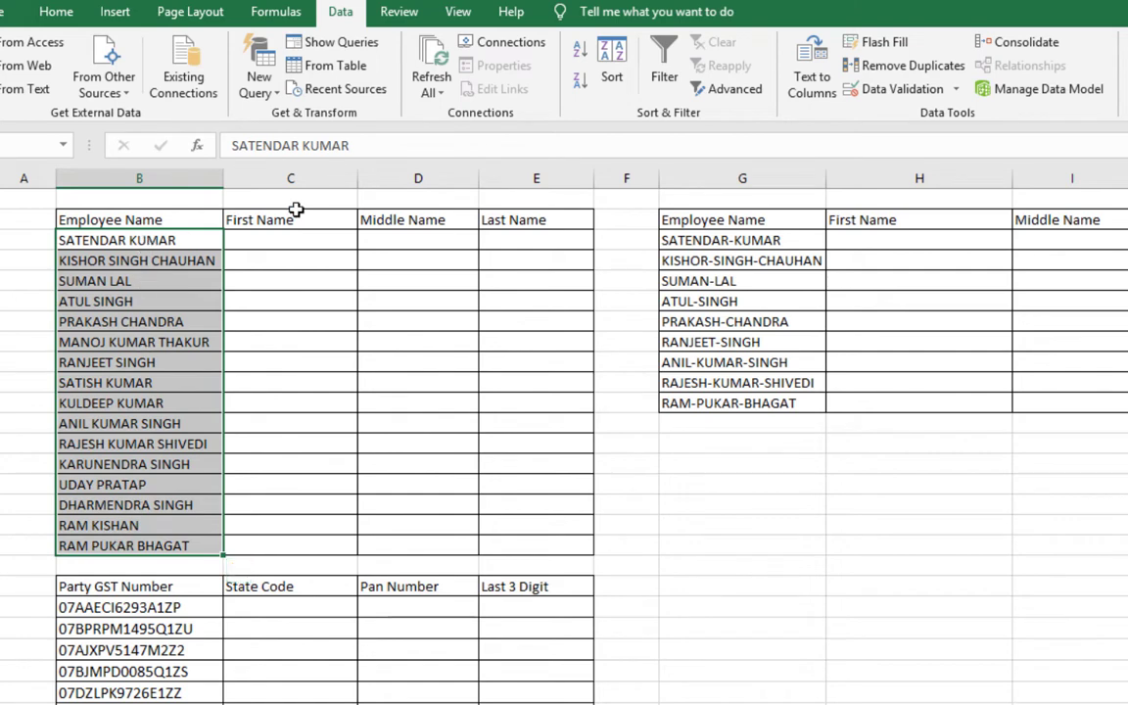
left_click(815, 67)
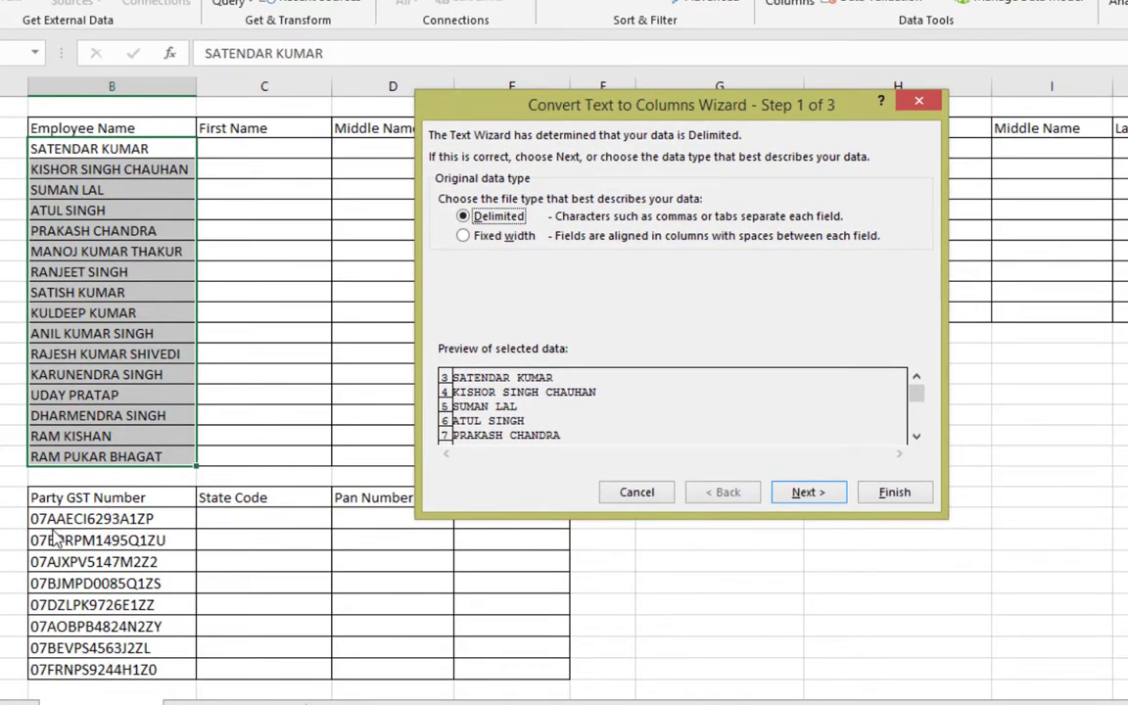
Step: Try Fixed width, revert to Delimited as the split type, and continue to Step 2
left_click_drag(511, 104, 587, 76)
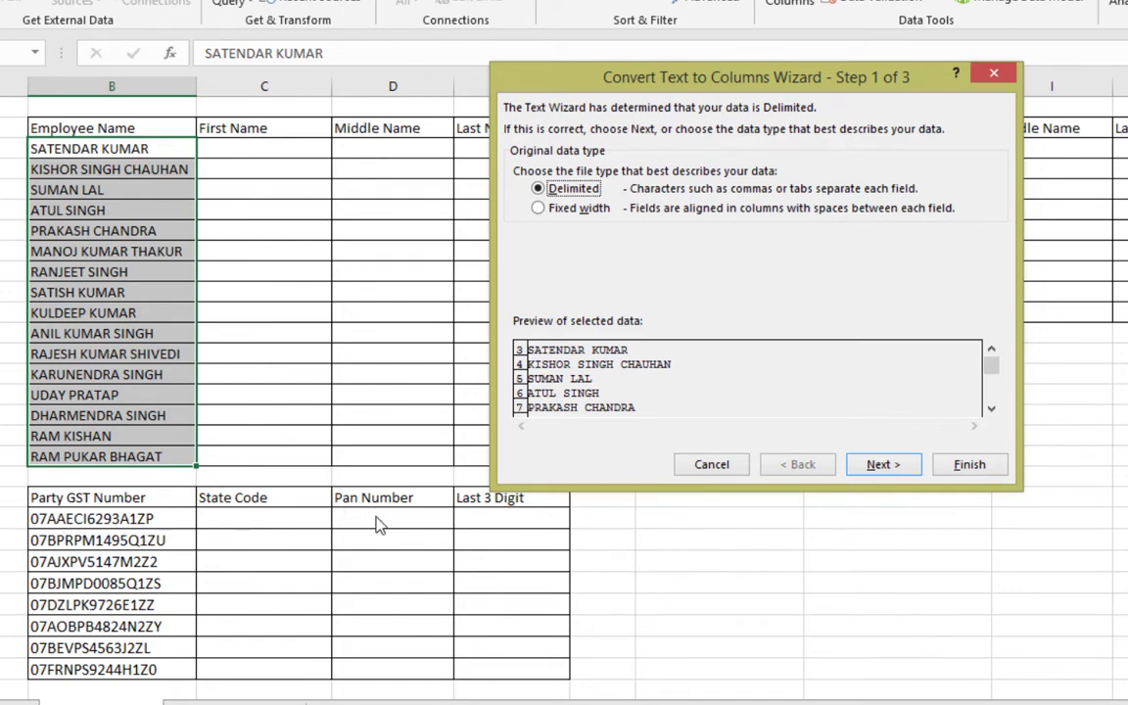
left_click(539, 209)
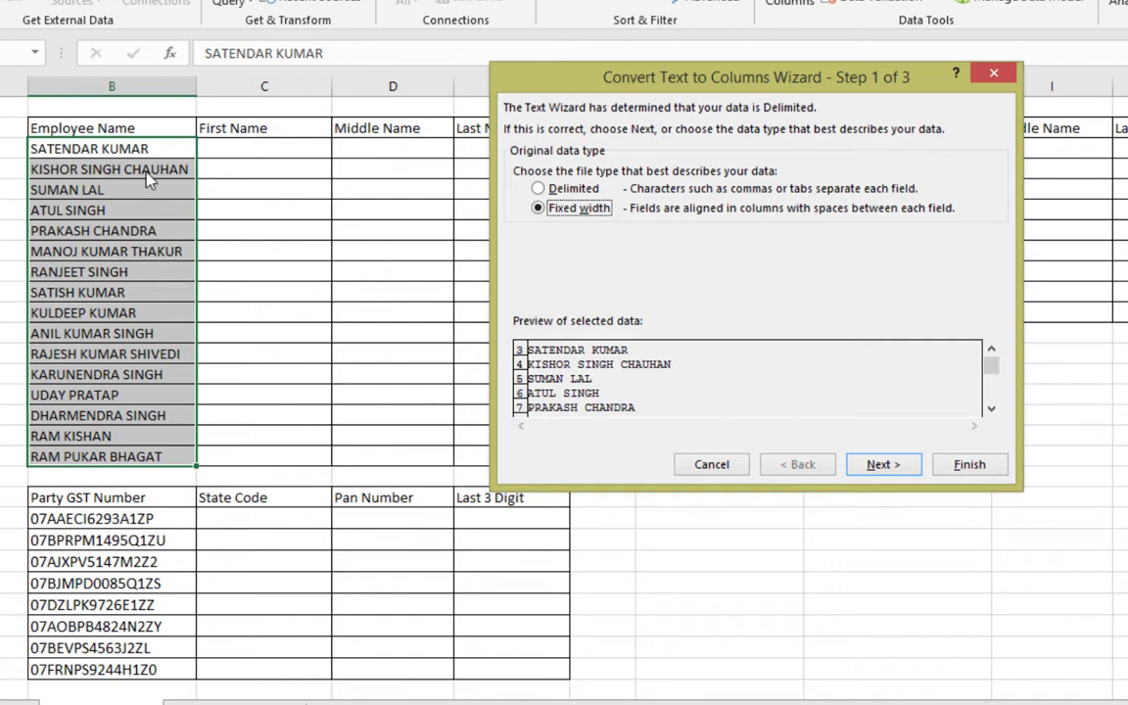
left_click(542, 192)
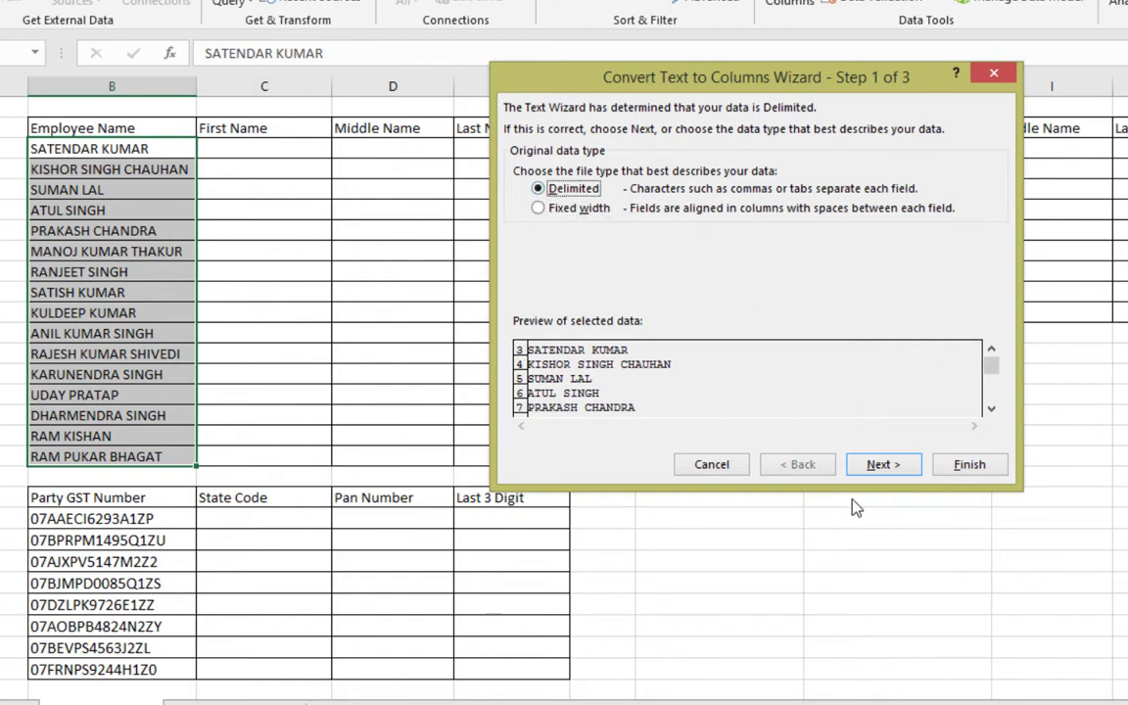
left_click(881, 465)
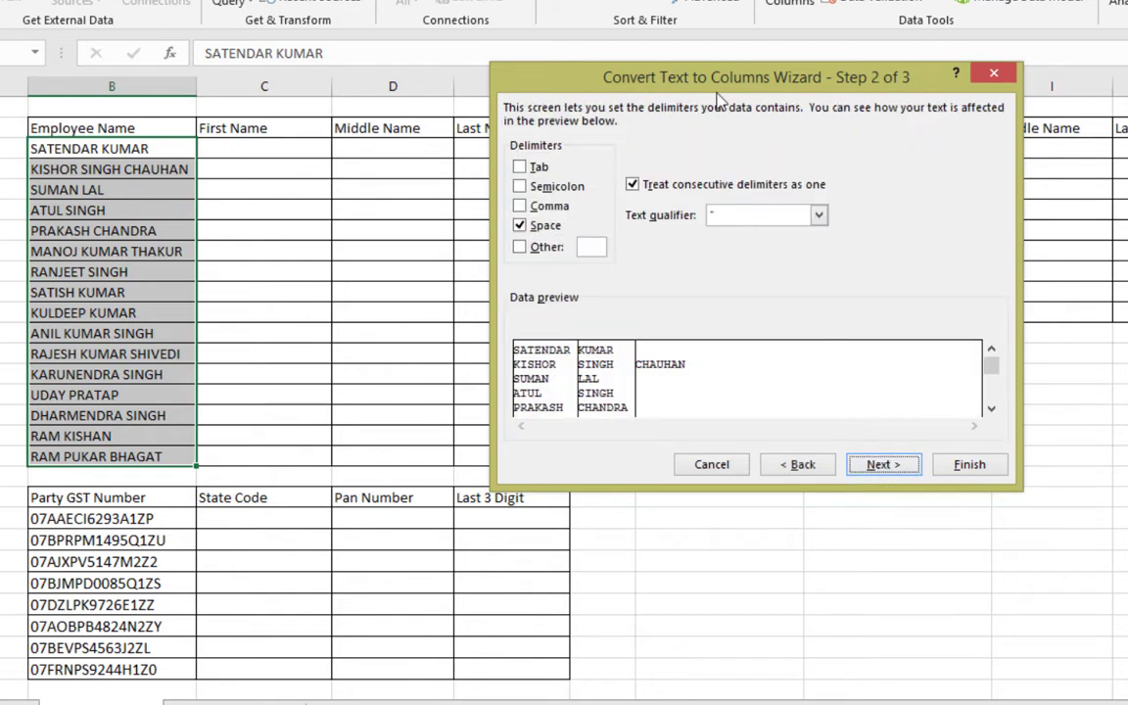
Step: Use Space as the delimiter with consecutive delimiters treated as one, then go to Step 3
left_click_drag(718, 83, 747, 141)
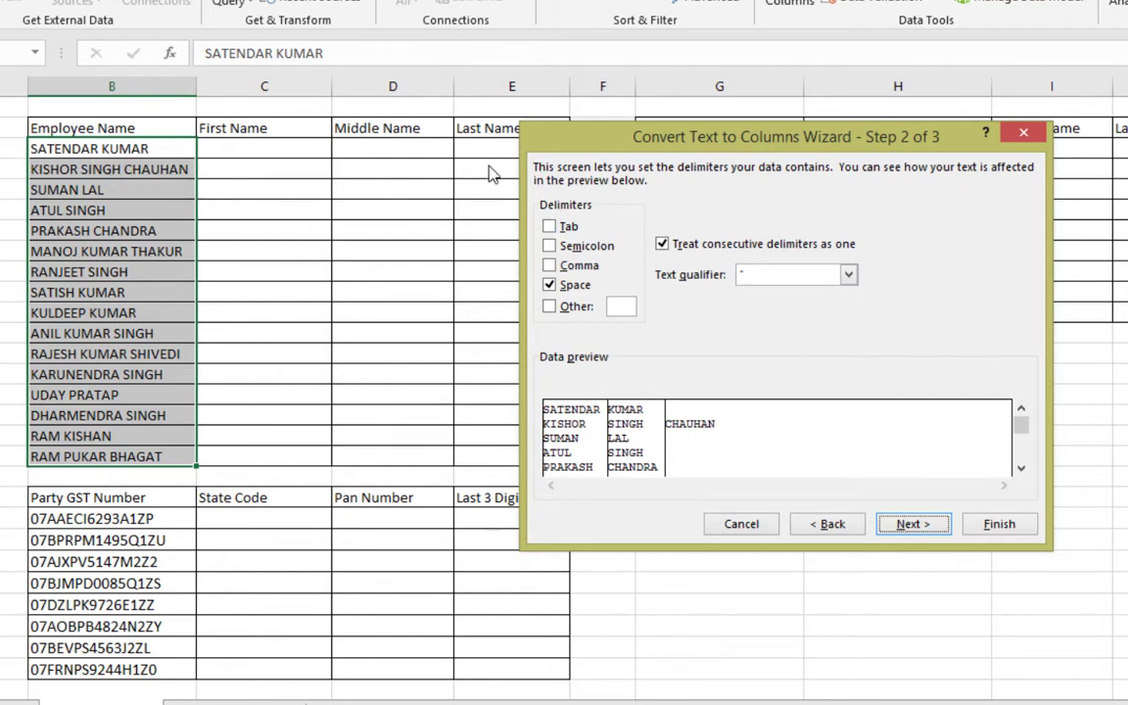
left_click_drag(584, 131, 669, 136)
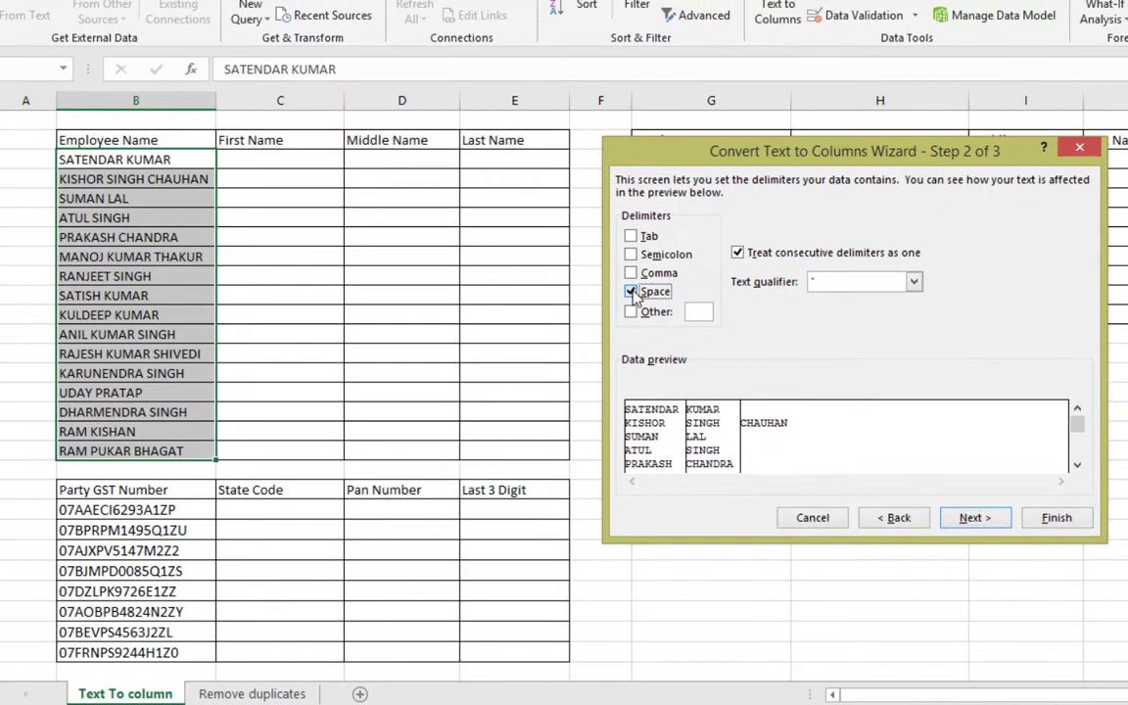
left_click(632, 291)
left_click(632, 293)
left_click(974, 518)
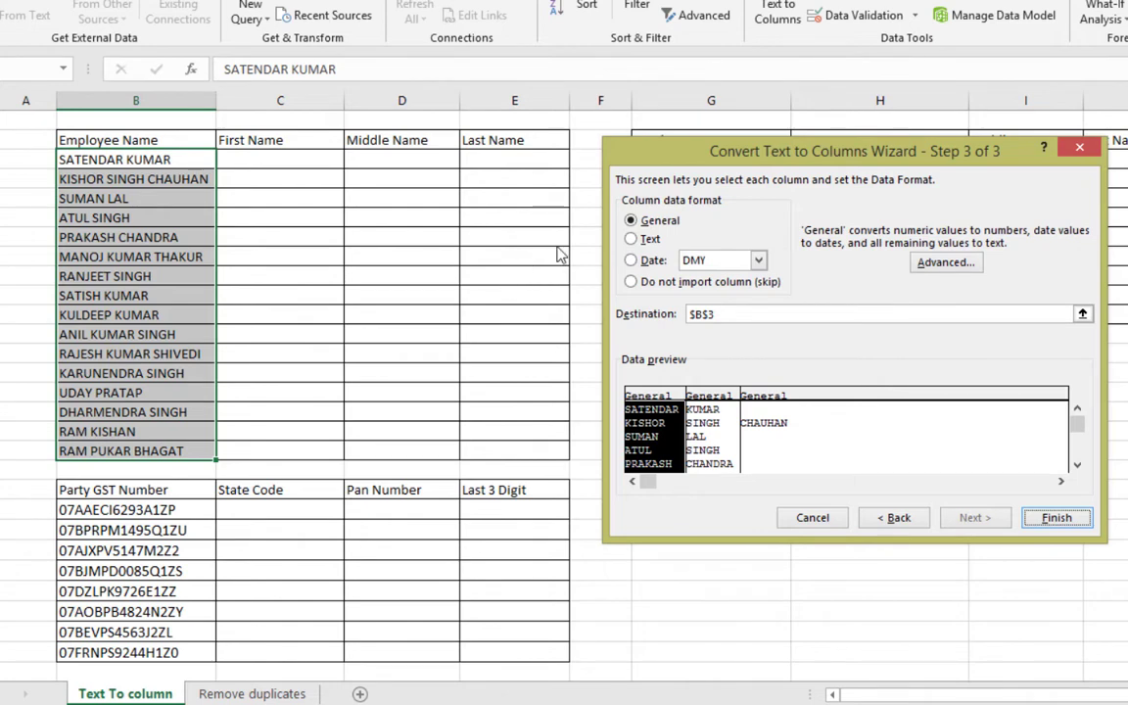
Step: Format the first column as Text, set destination $C$3, and finish, replacing existing cells
left_click(631, 240)
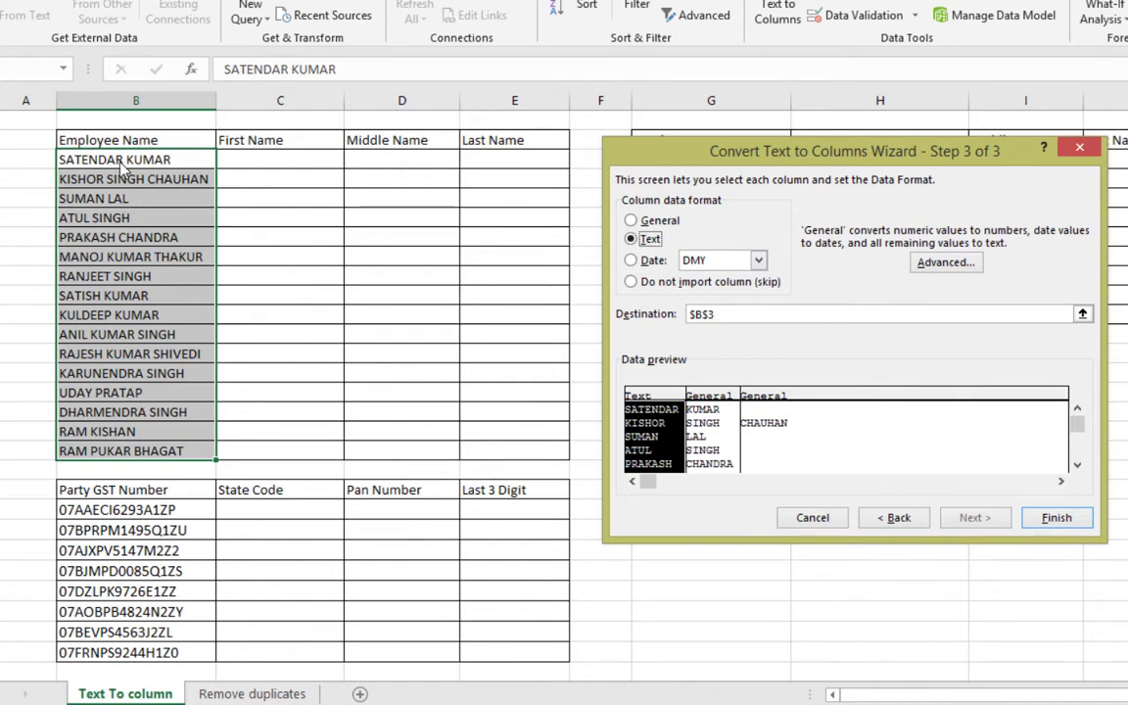
left_click(1083, 314)
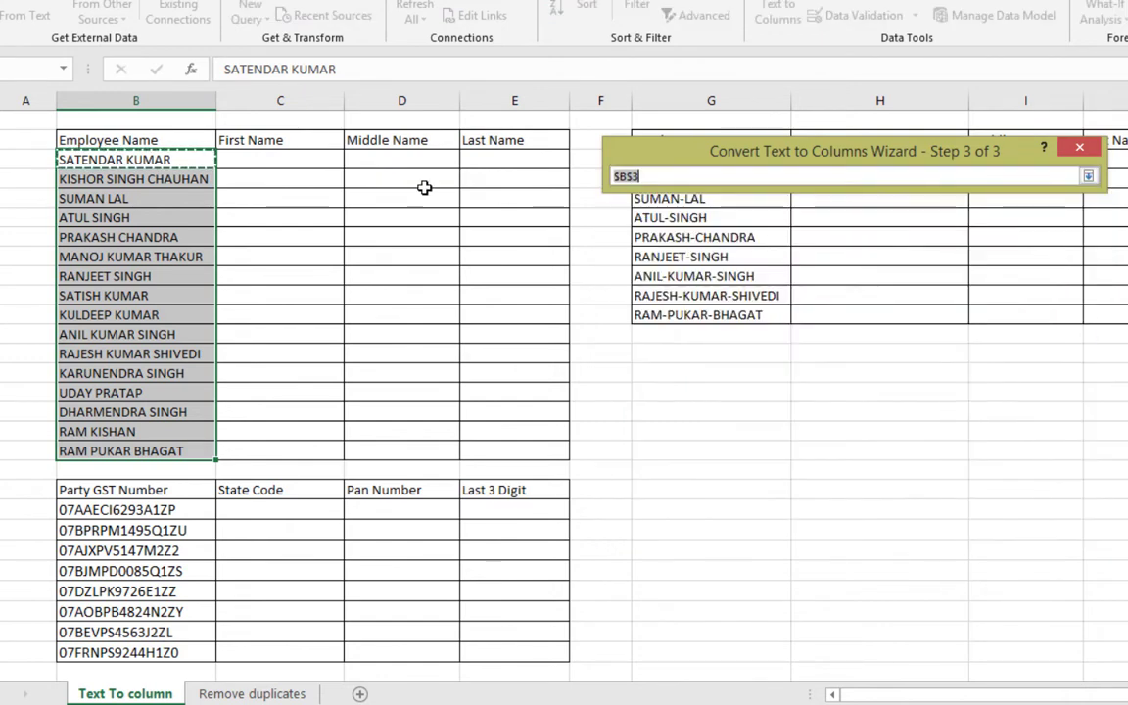
left_click(285, 159)
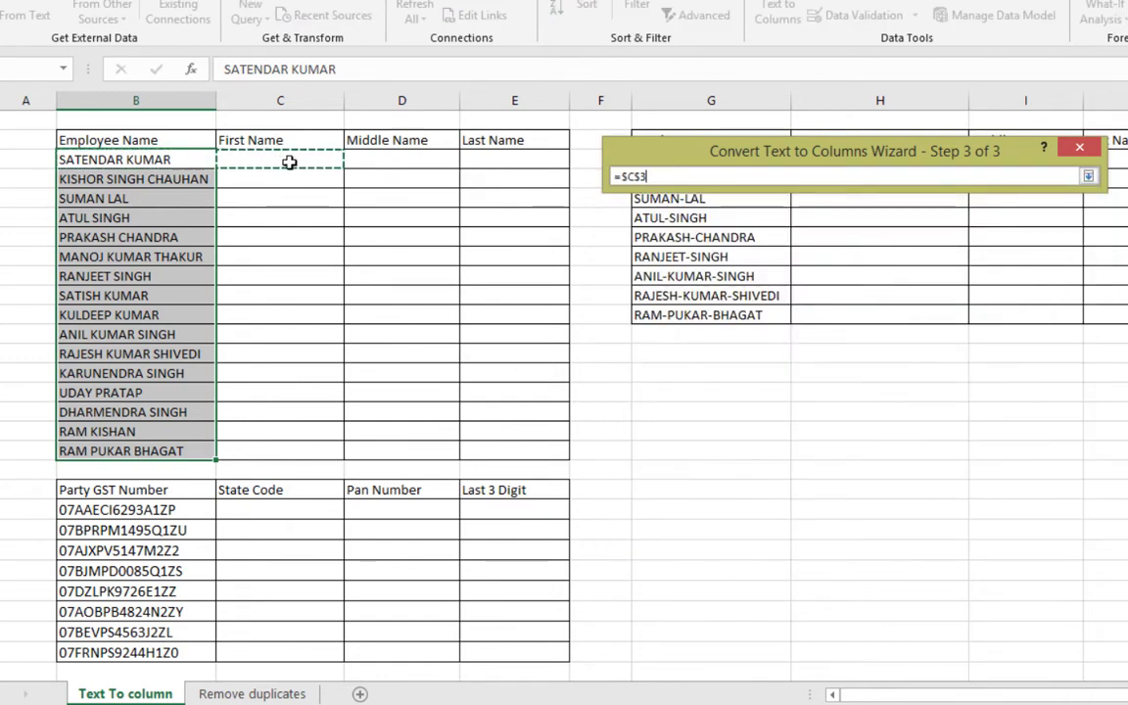
left_click(1089, 177)
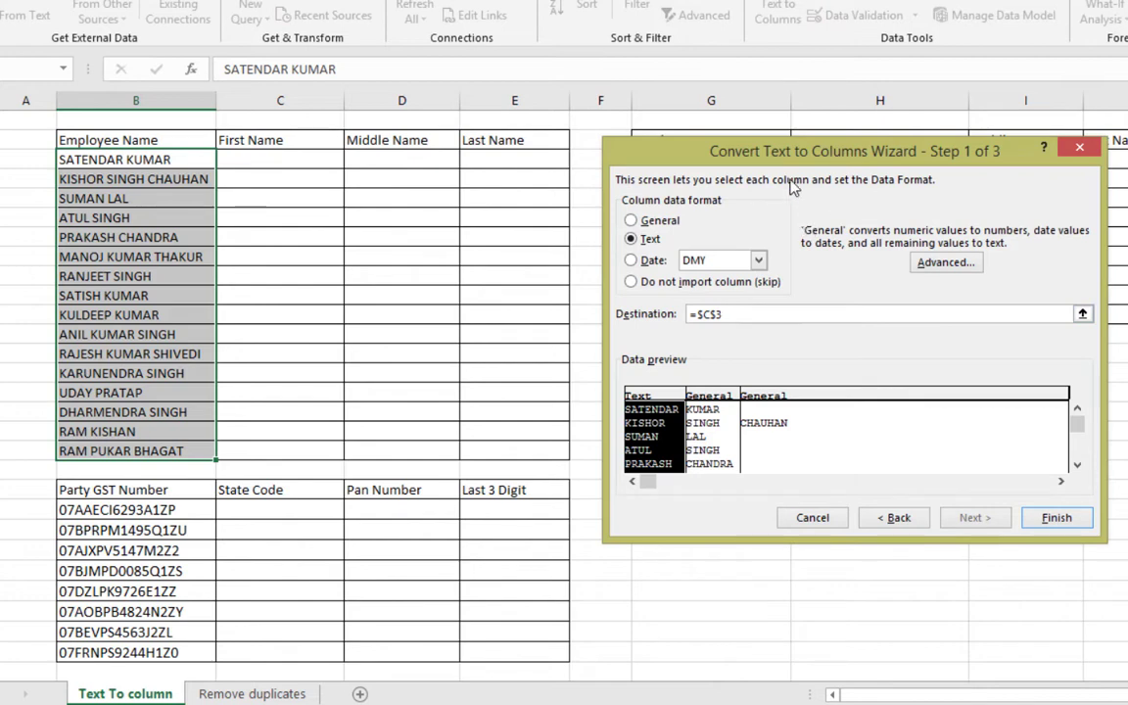
left_click_drag(791, 159, 707, 159)
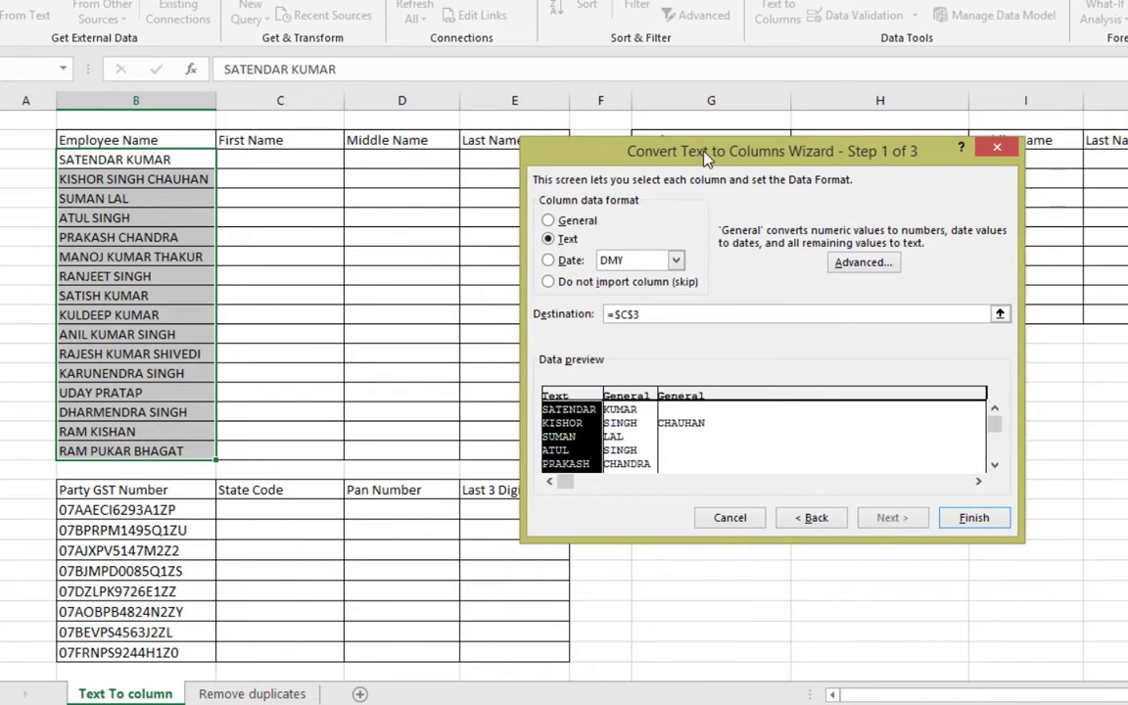
left_click(963, 521)
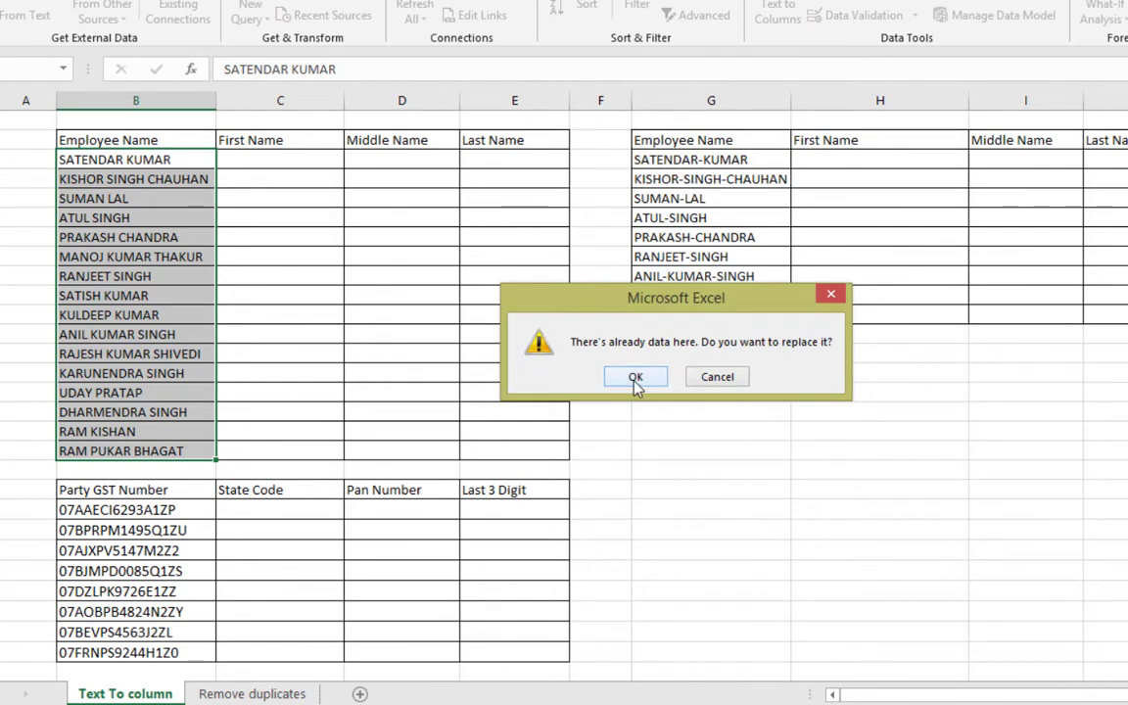
left_click(635, 382)
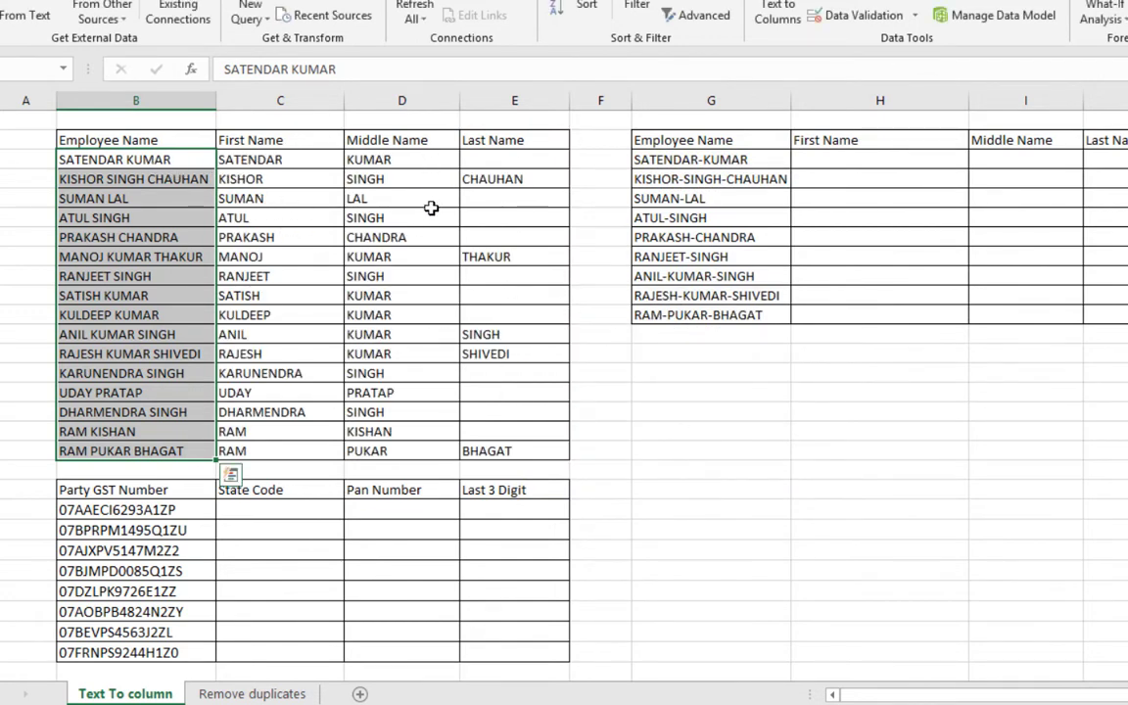
Step: Select the hyphenated names in column G and start a Delimited Text to Columns split
left_click(486, 354)
left_click_drag(680, 160, 697, 316)
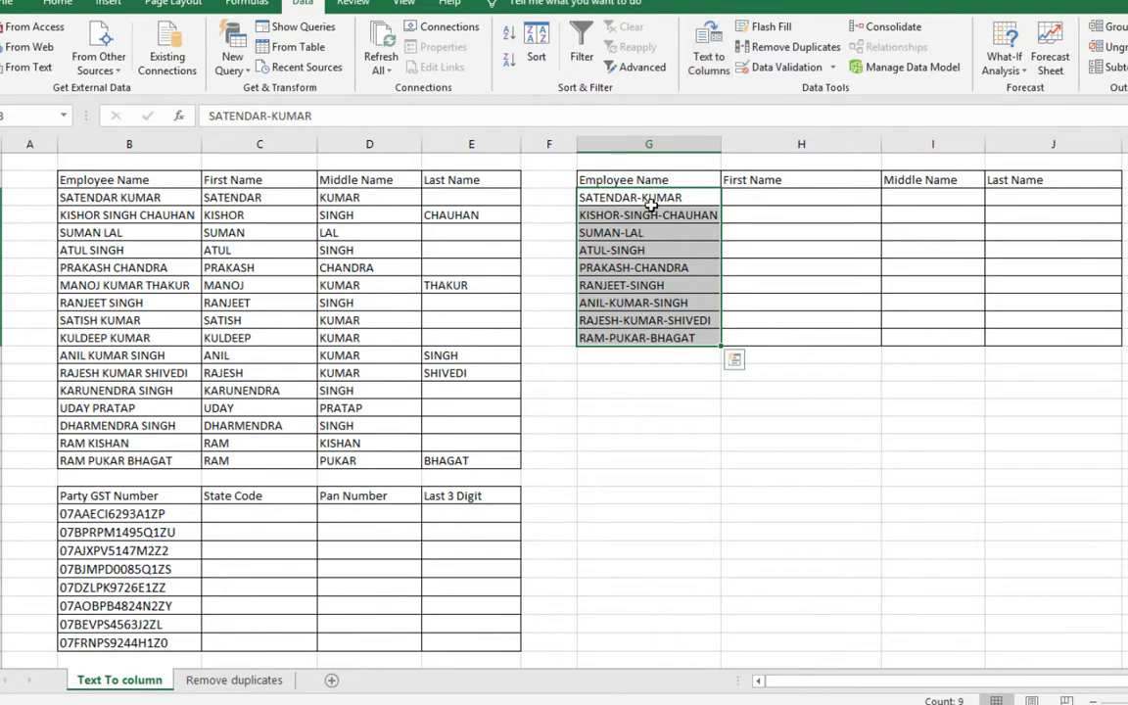
left_click(703, 66)
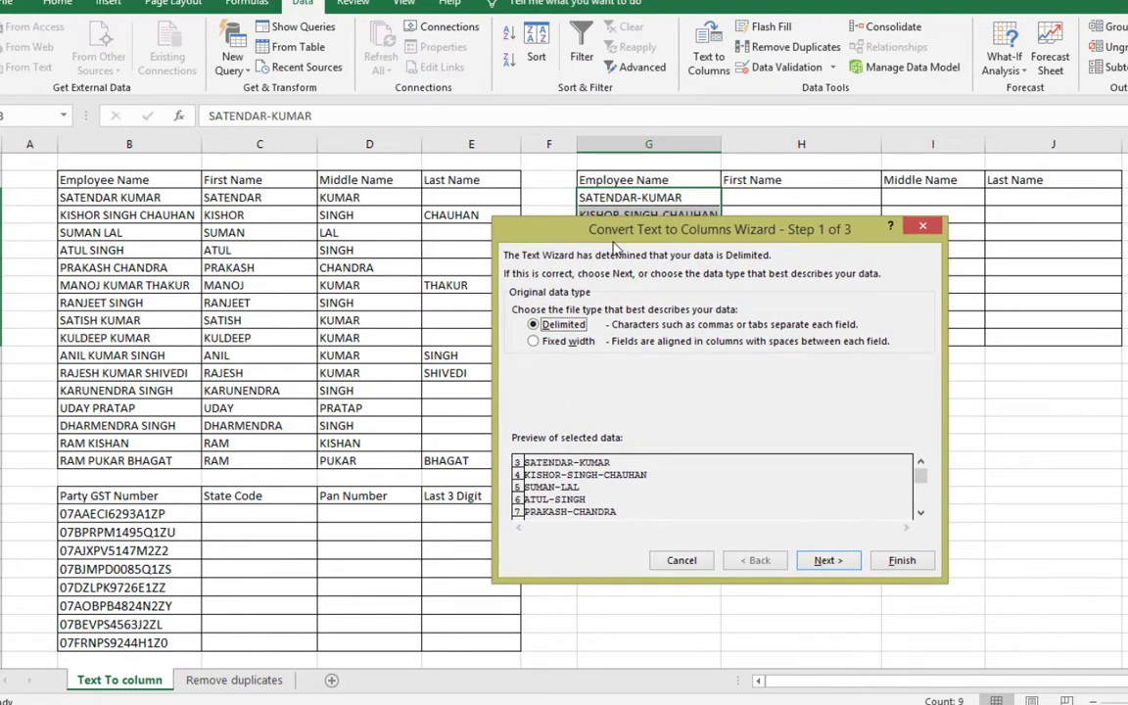
left_click_drag(534, 189, 604, 270)
left_click(876, 604)
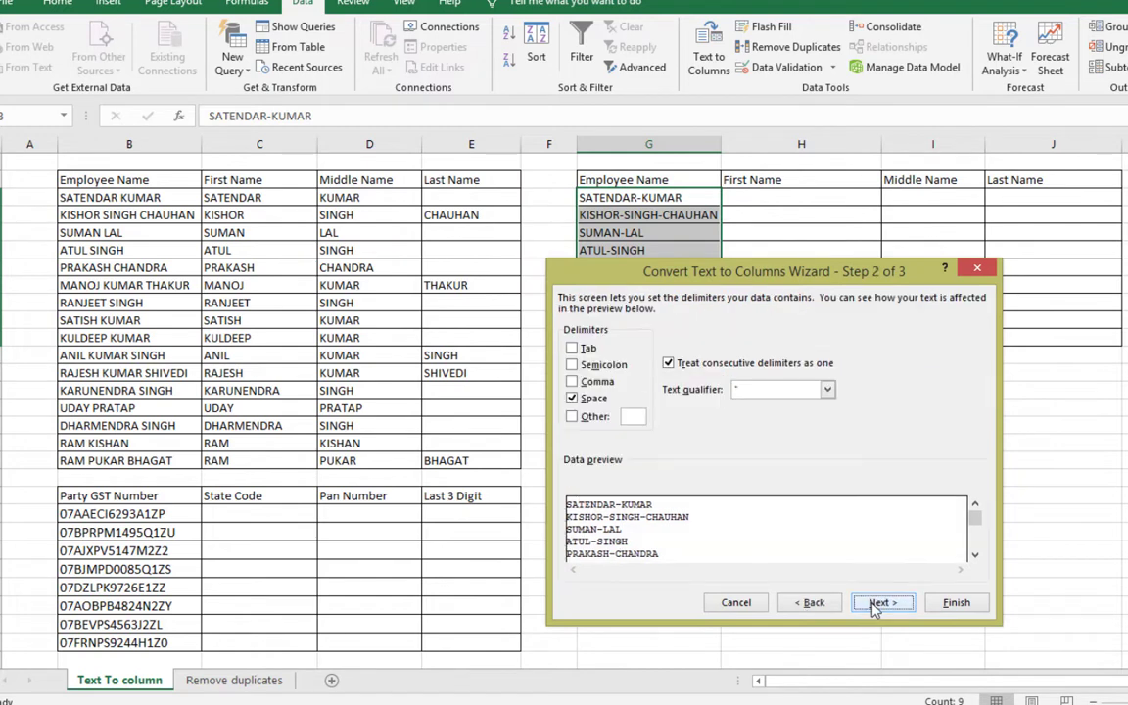
Step: Split at hyphens instead of spaces, first column as Text, output at H3, replacing existing data
left_click(575, 402)
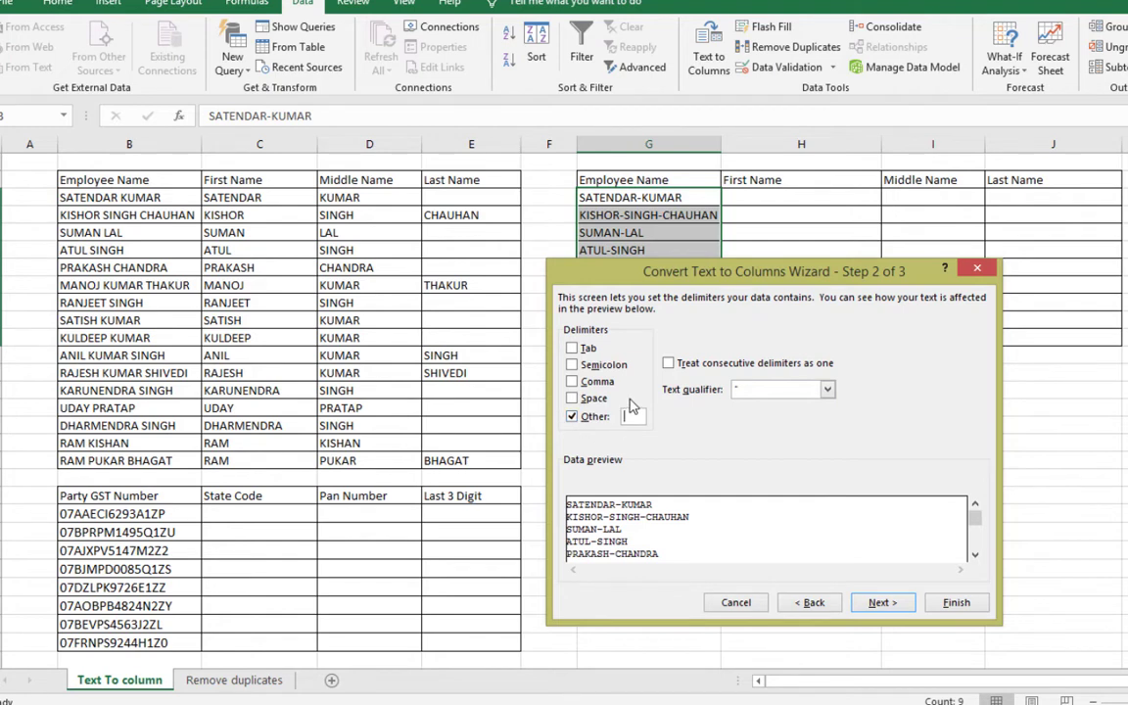
type("-")
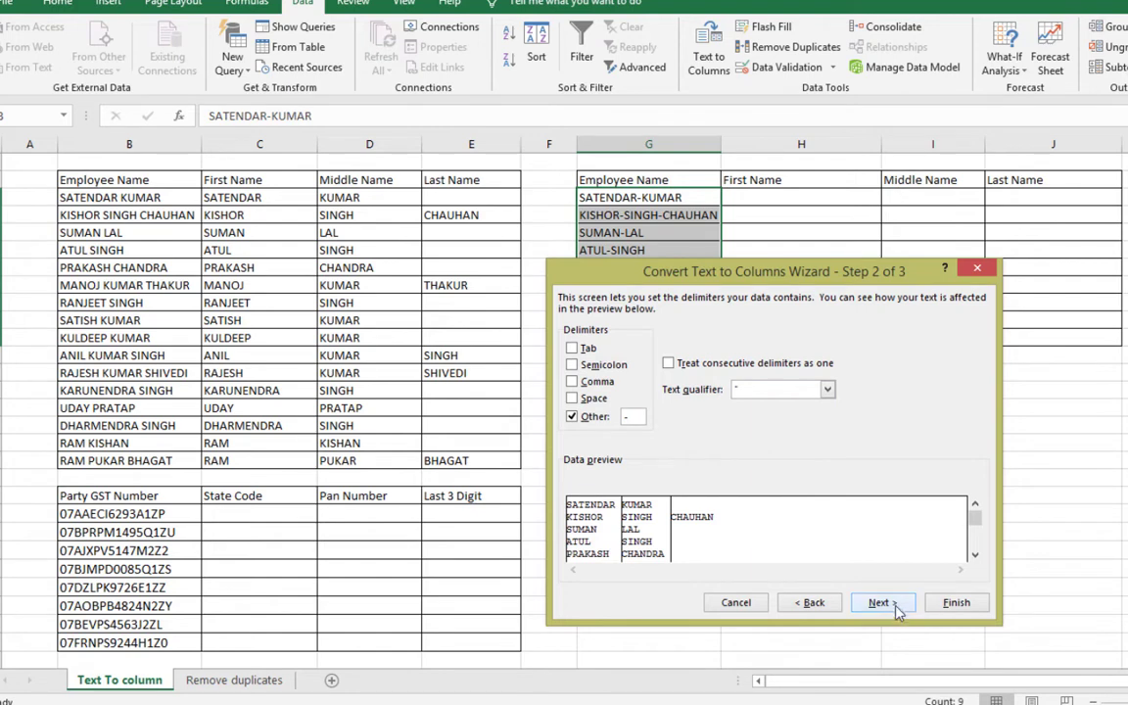
left_click(881, 602)
left_click(587, 352)
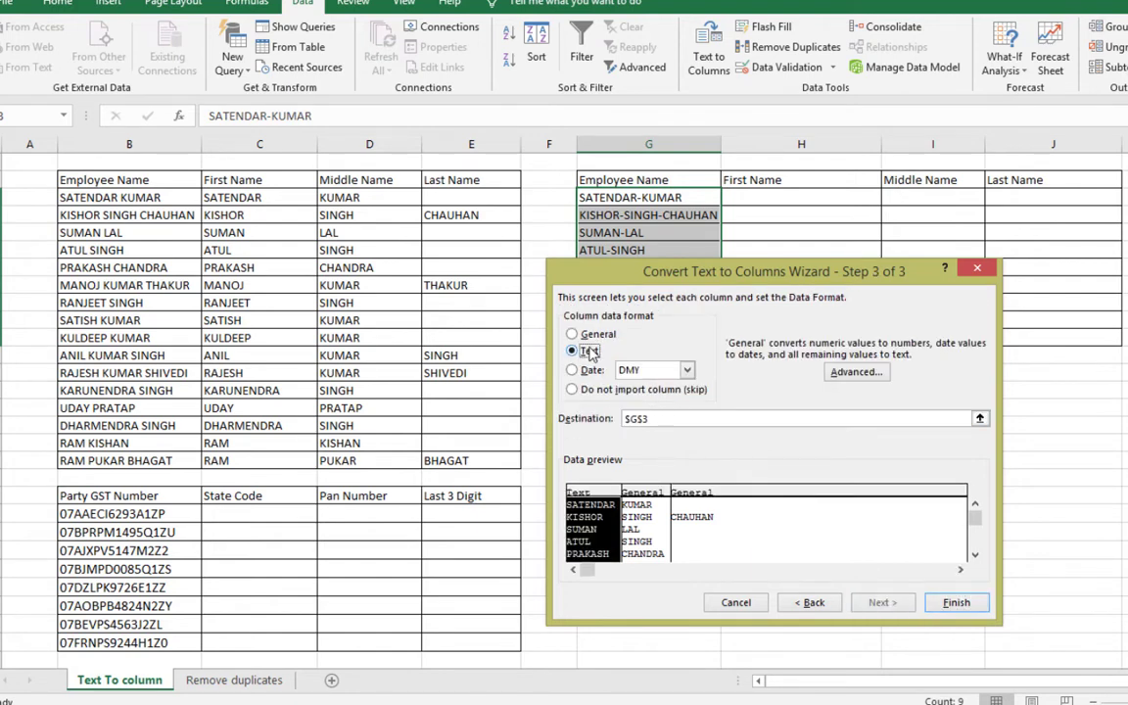
left_click(979, 419)
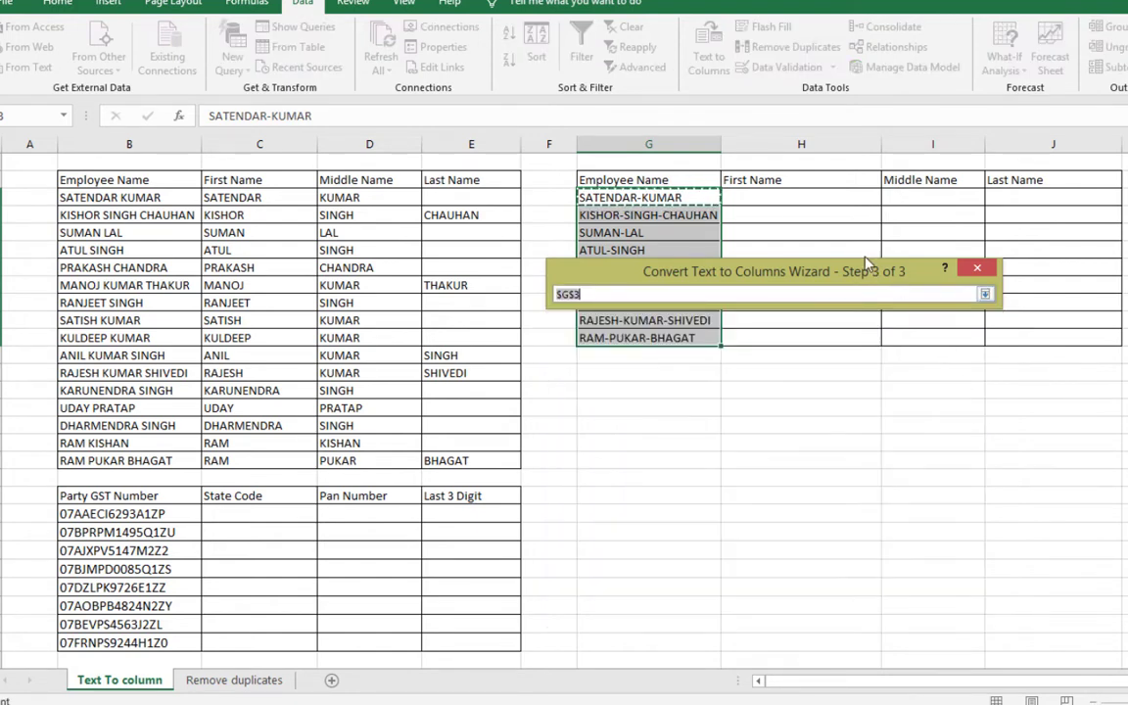
left_click(780, 195)
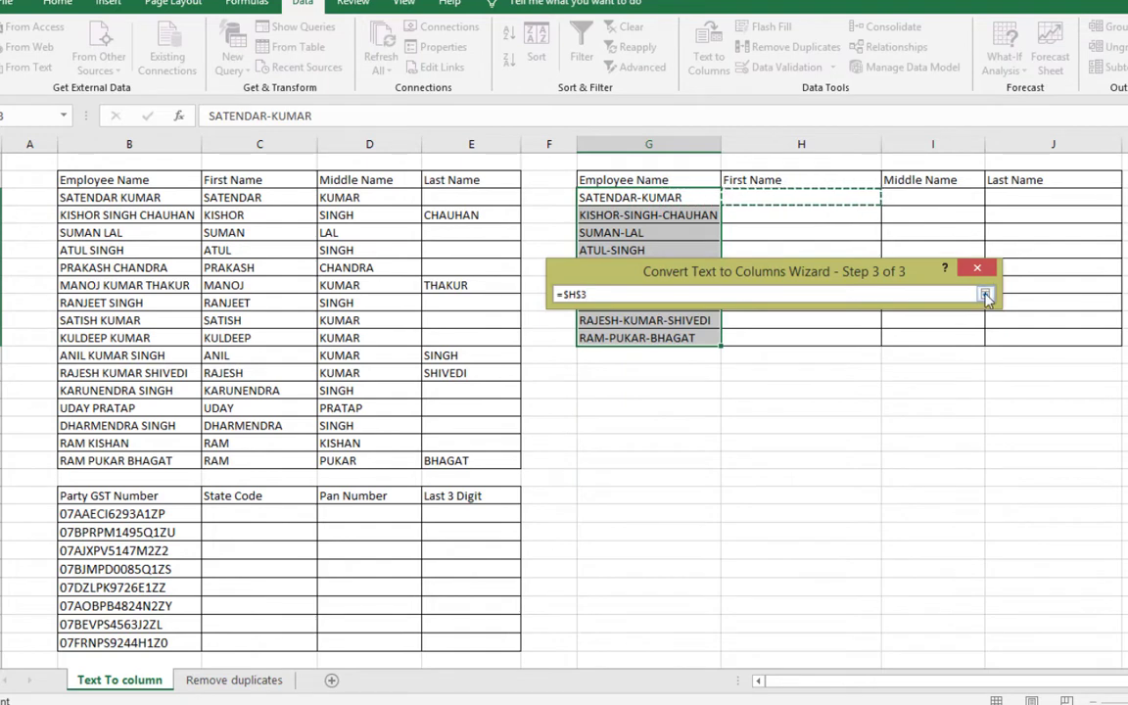
key("Return")
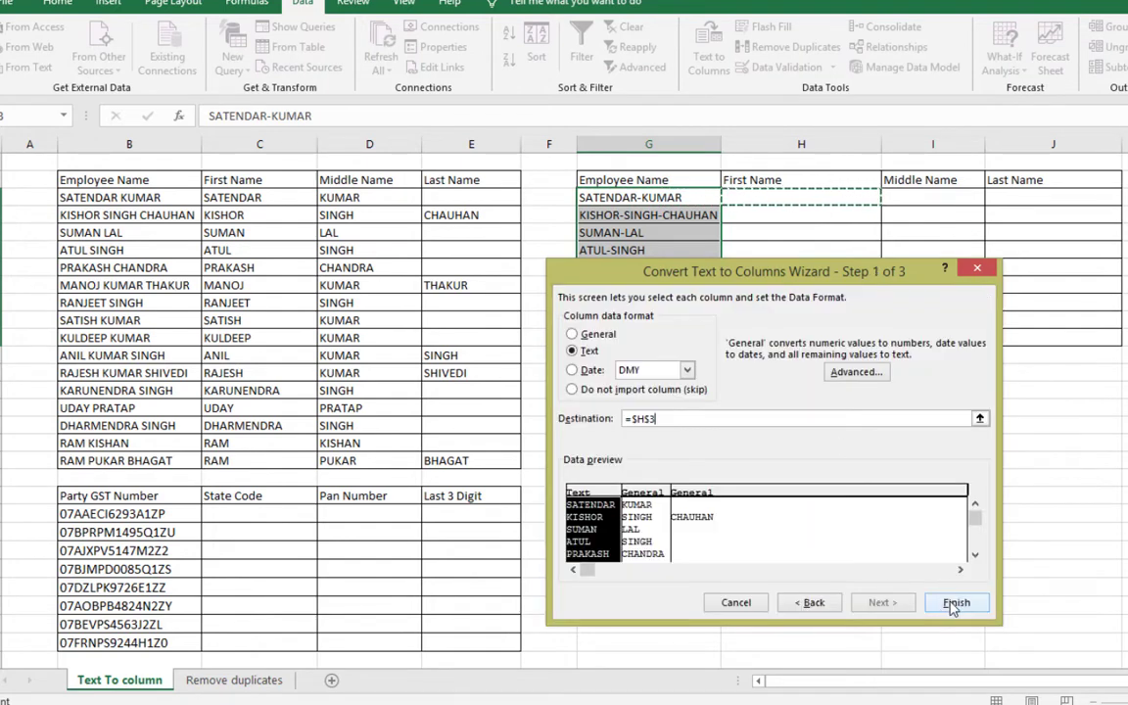
left_click(955, 604)
left_click(584, 394)
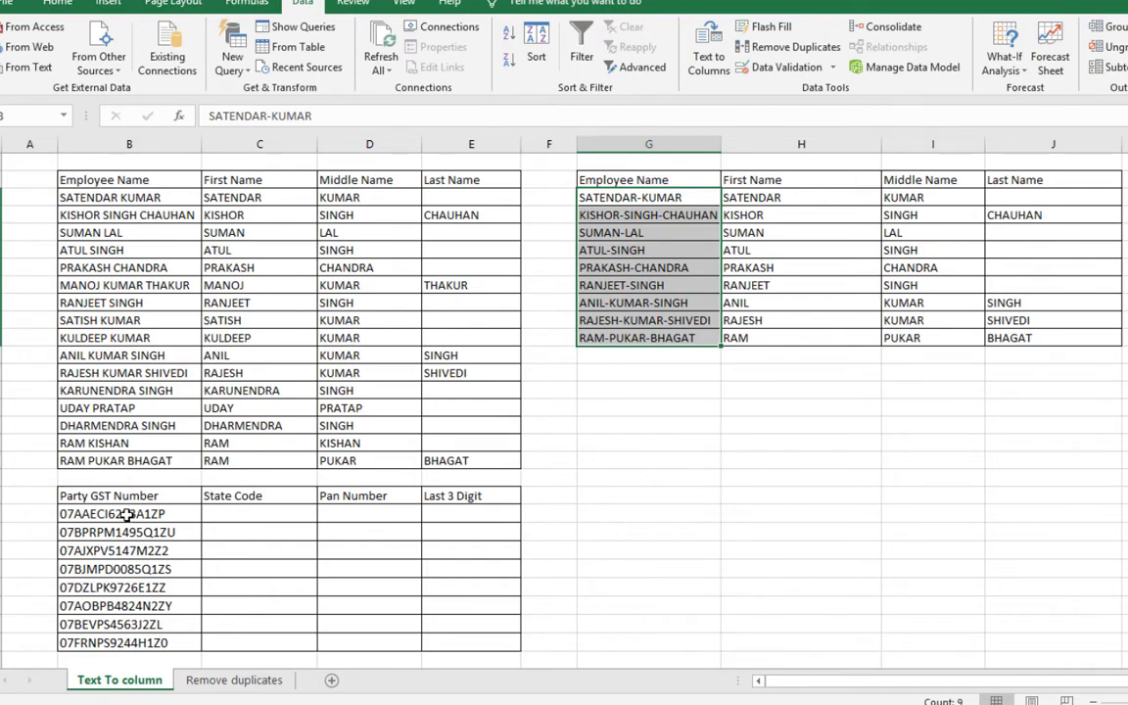
Step: Select the eight Party GST Numbers in B21:B28 and begin a Fixed width Text to Columns split
left_click_drag(128, 514, 123, 643)
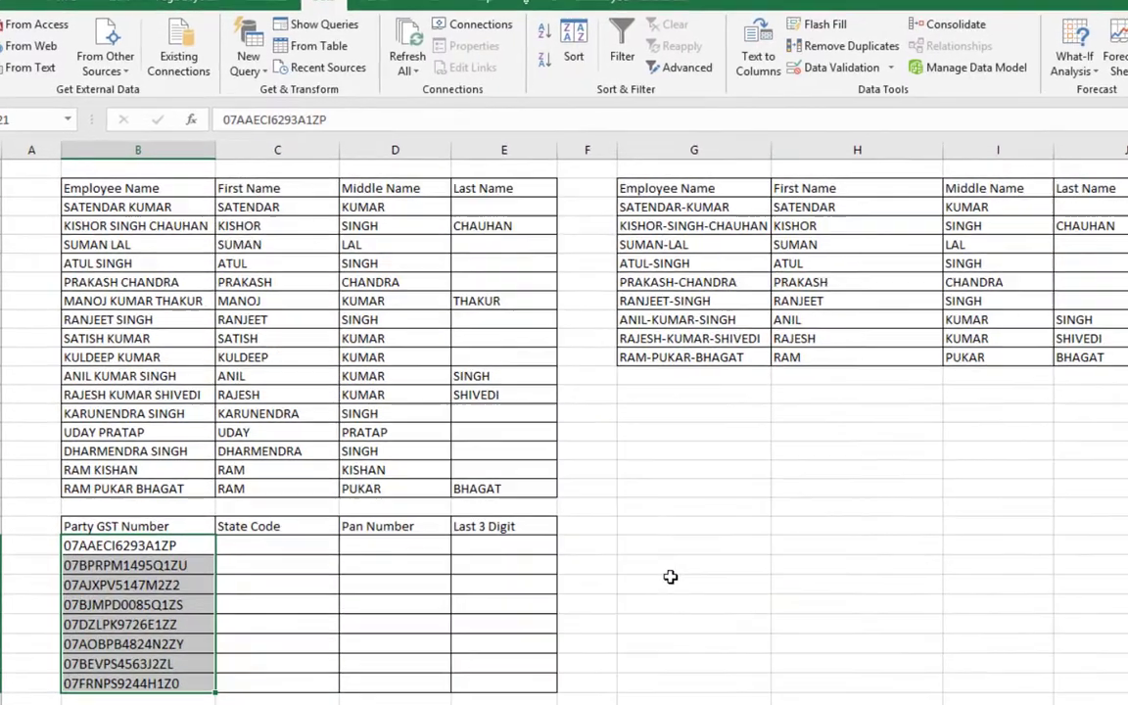
scroll(669, 577, "down", 3)
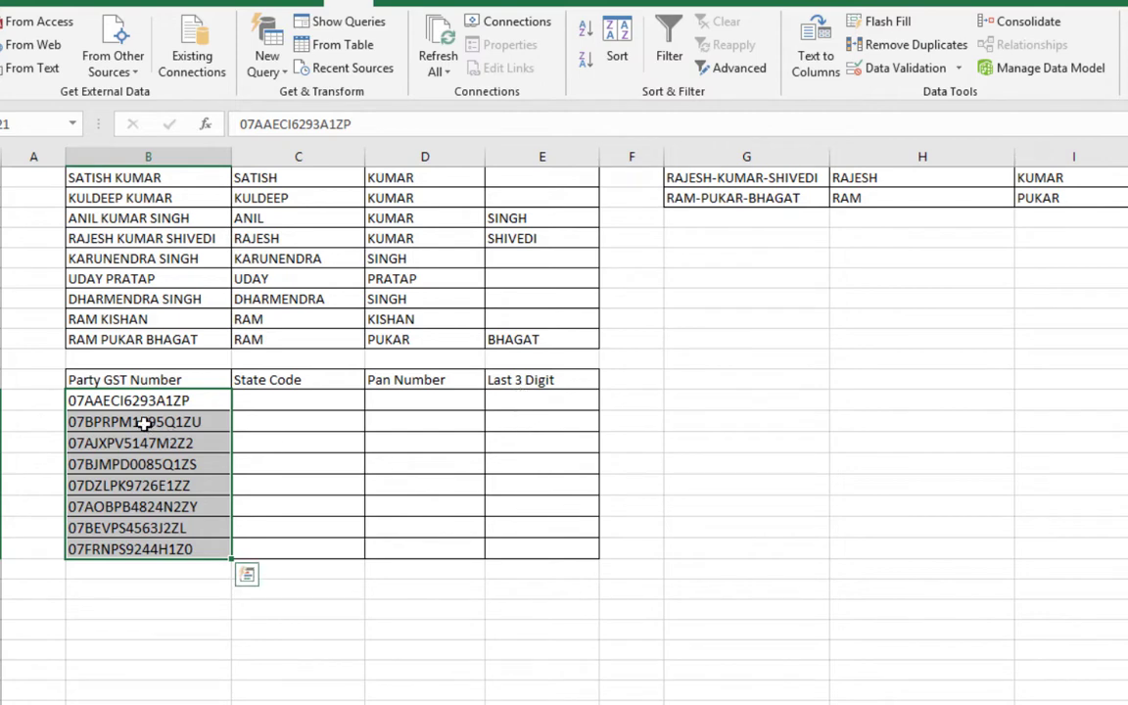
left_click(156, 627)
left_click_drag(157, 400, 156, 544)
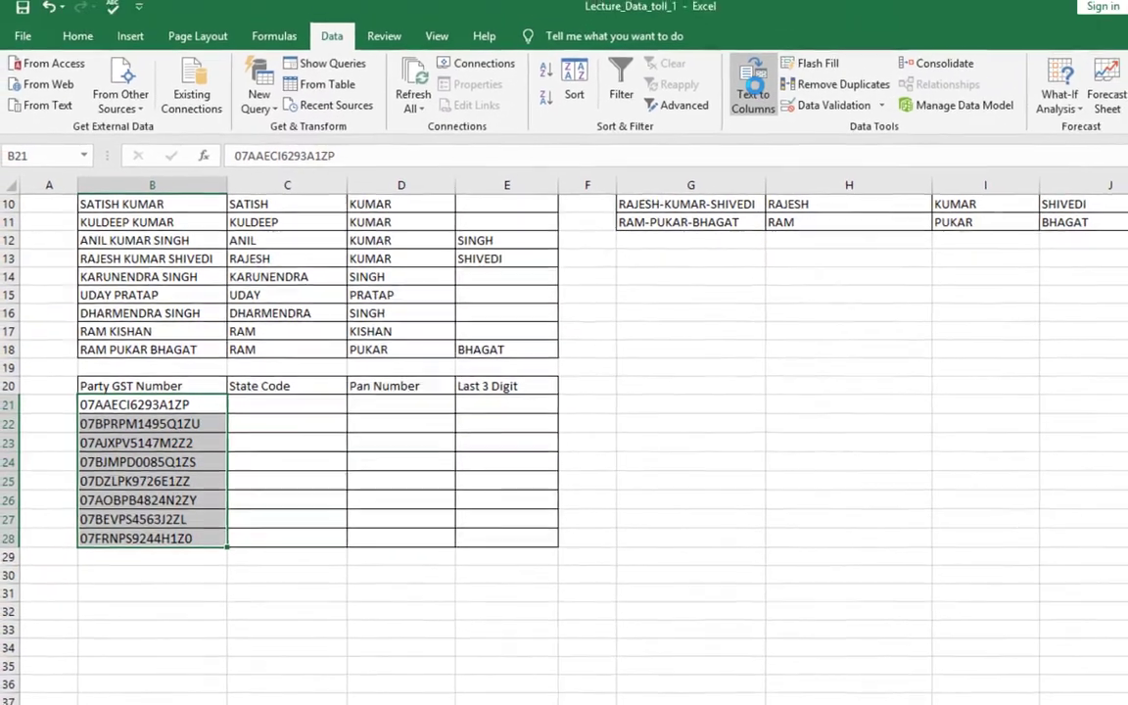
left_click(753, 87)
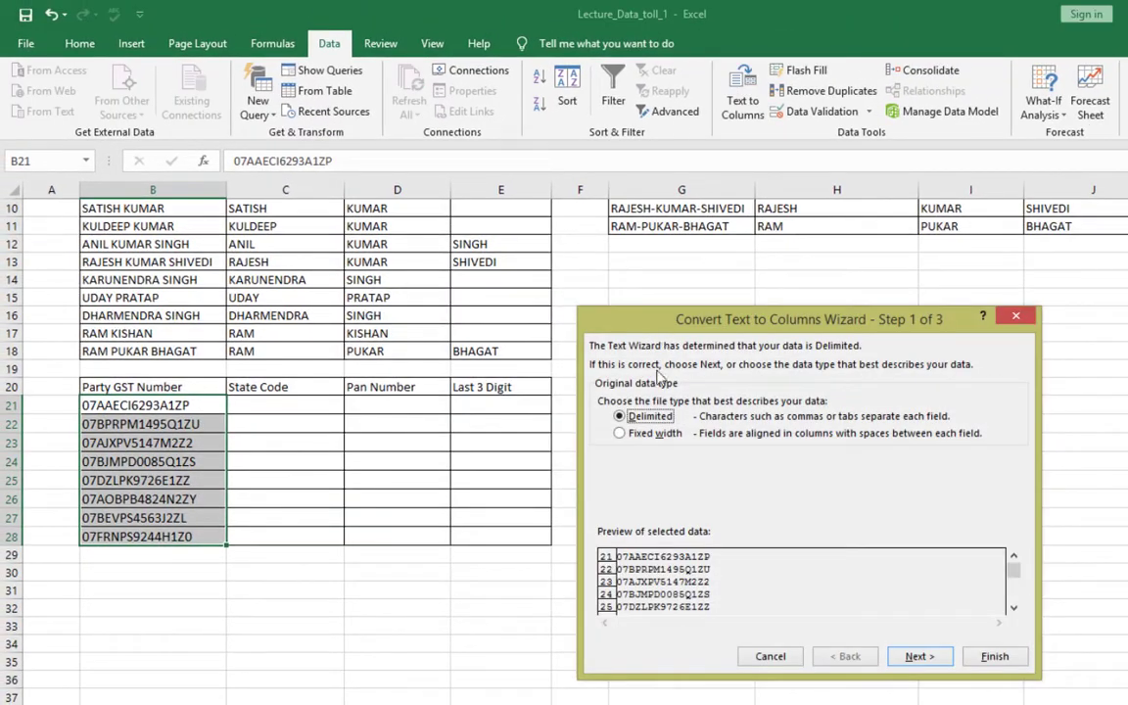
left_click(637, 439)
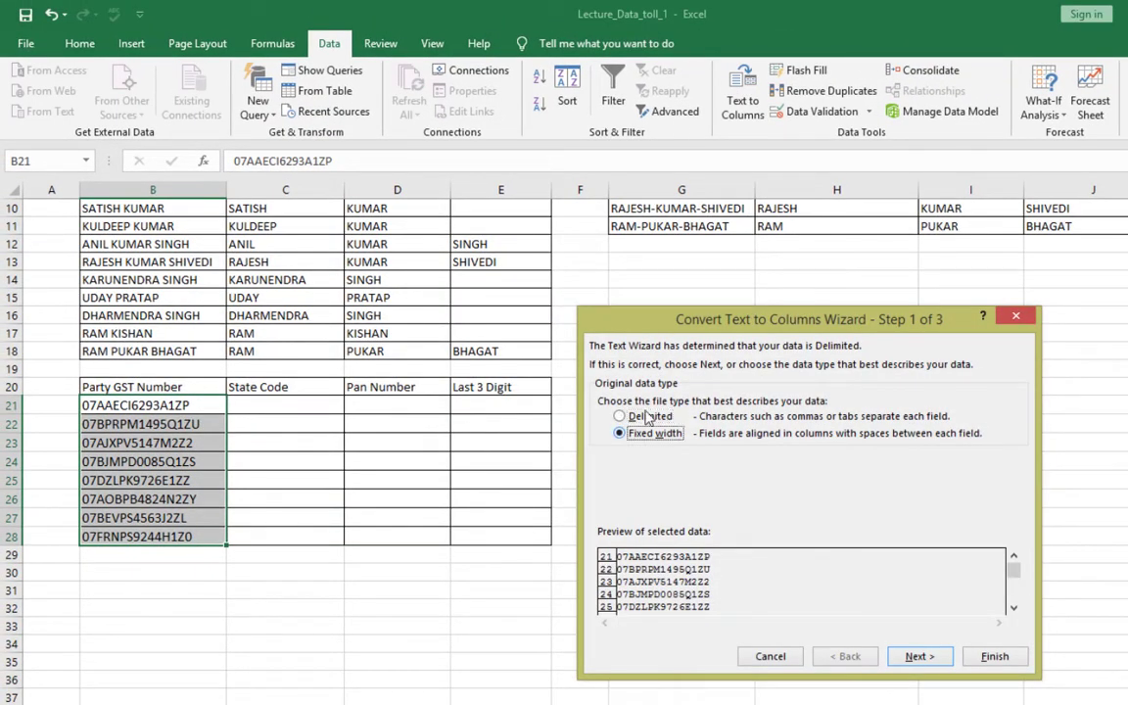
left_click_drag(661, 331, 515, 197)
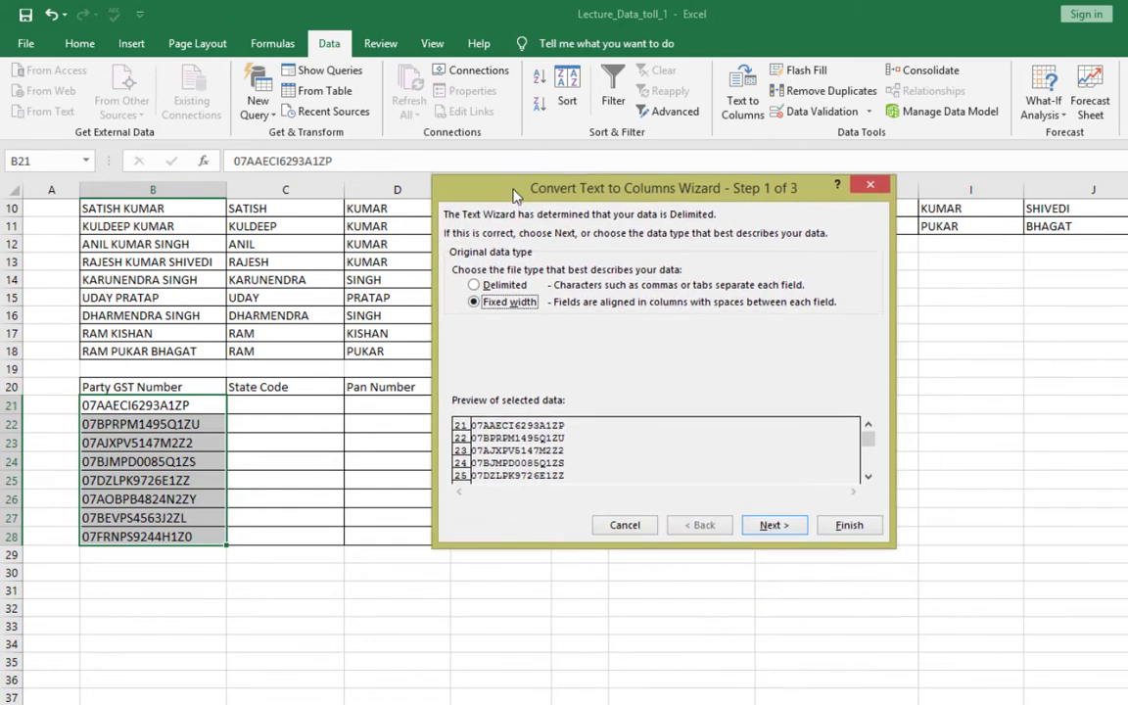
left_click(789, 522)
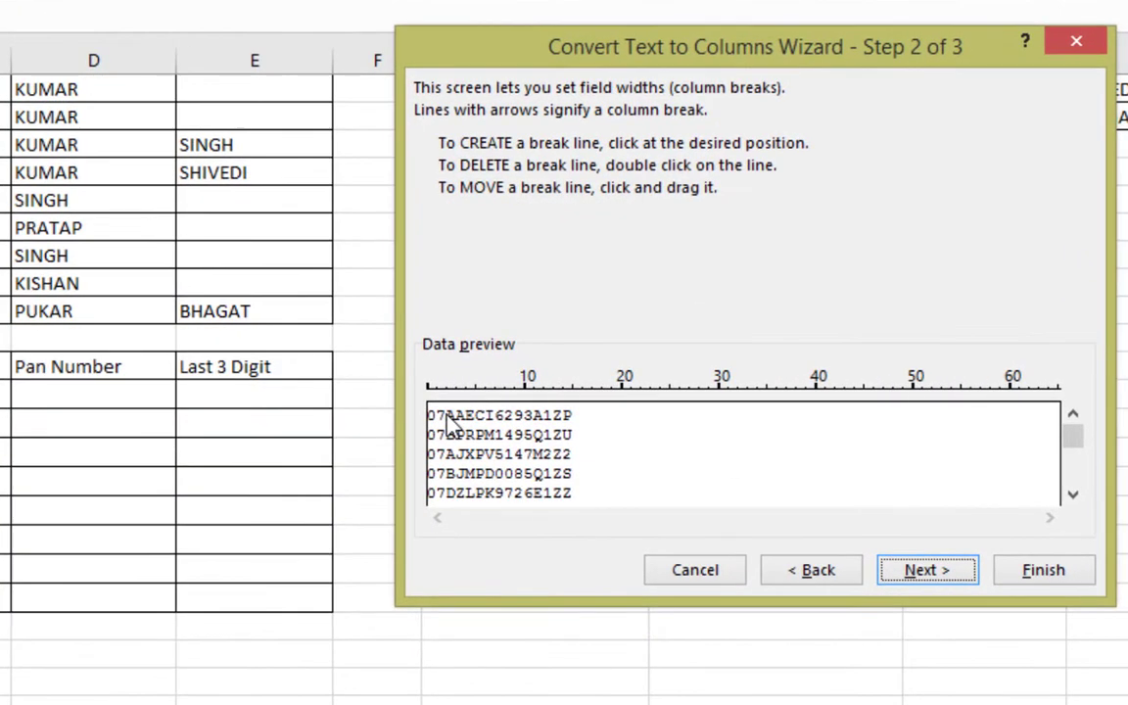
Step: Add breaks after the 07 state code and before the last 3 characters; output as Text at C21
left_click(446, 419)
left_click(544, 426)
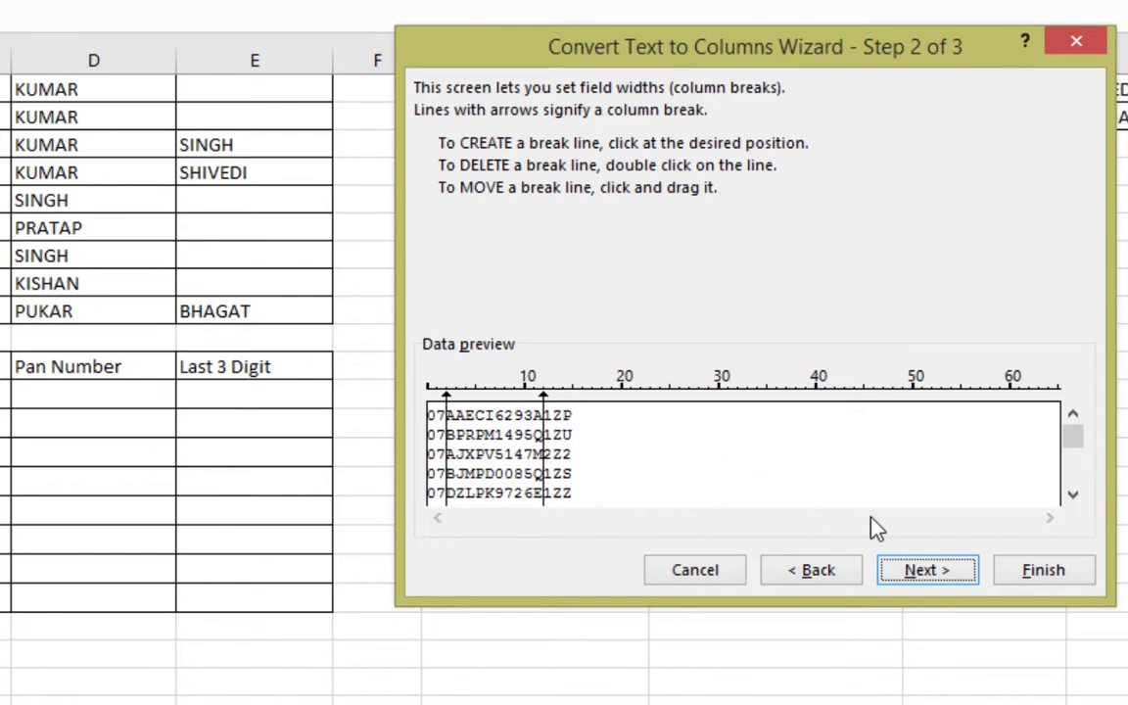
left_click(926, 570)
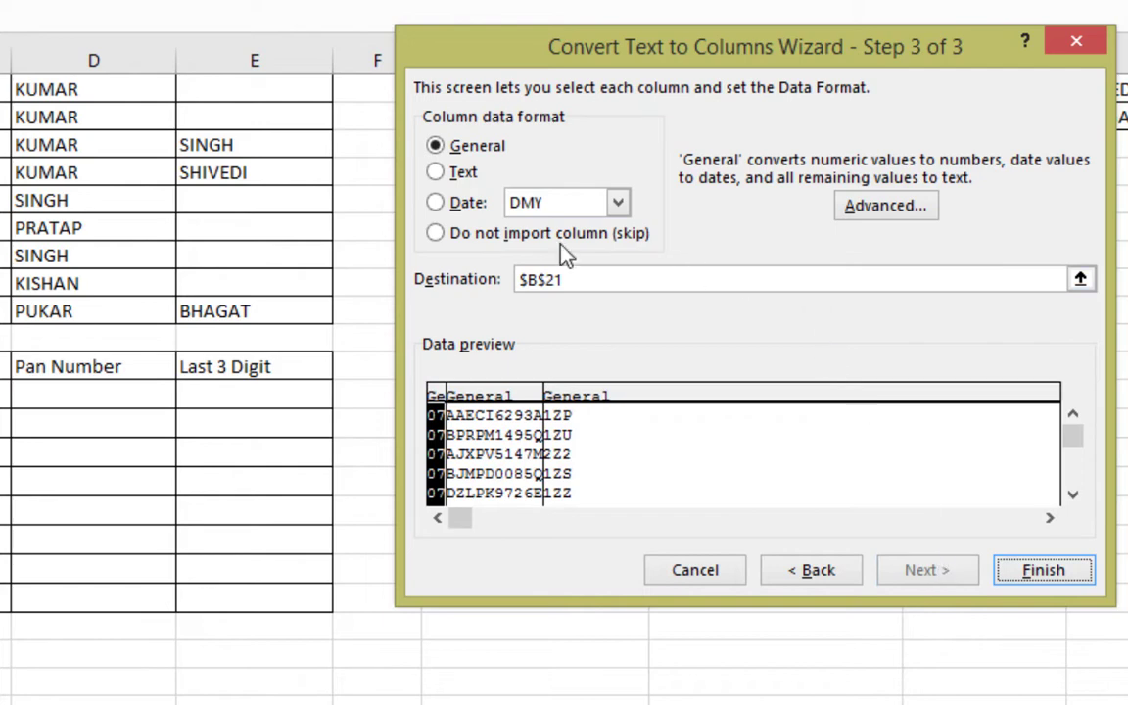
left_click(436, 174)
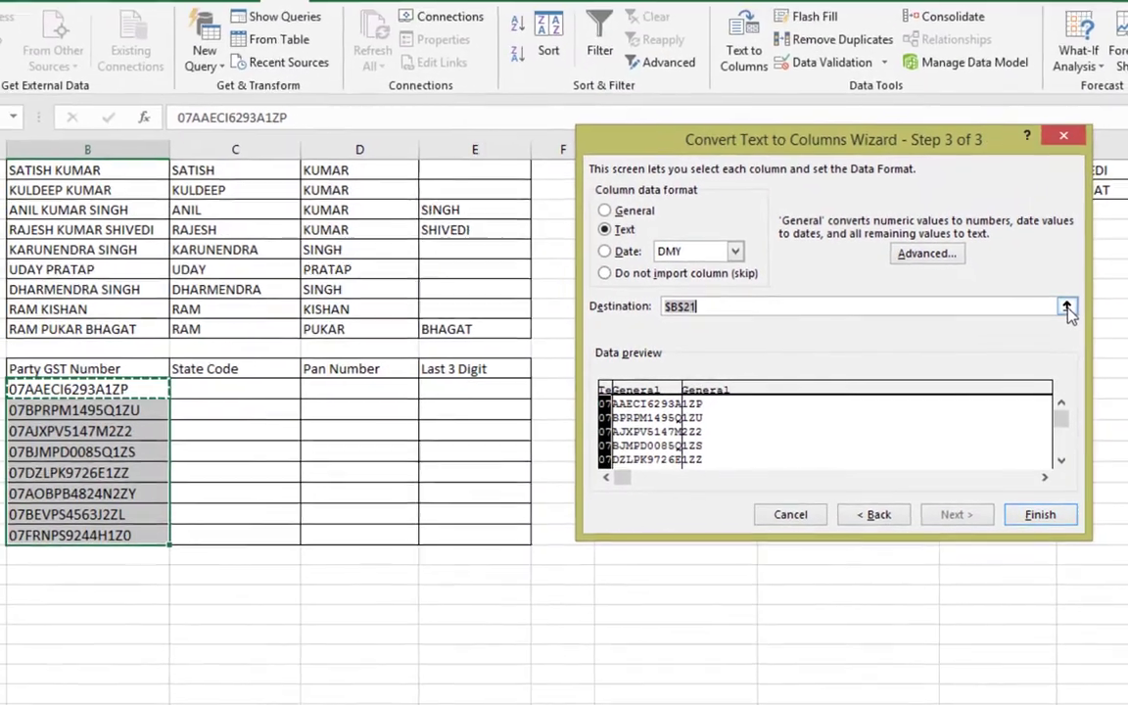
left_click(1080, 278)
left_click(238, 389)
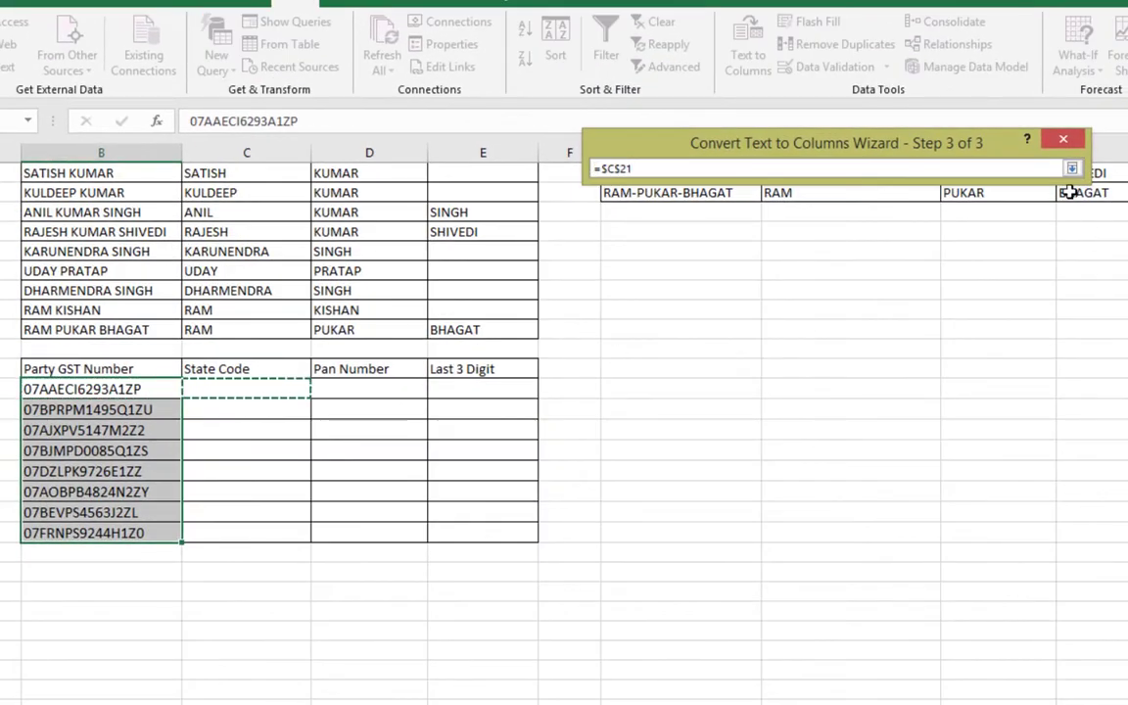
left_click(1071, 169)
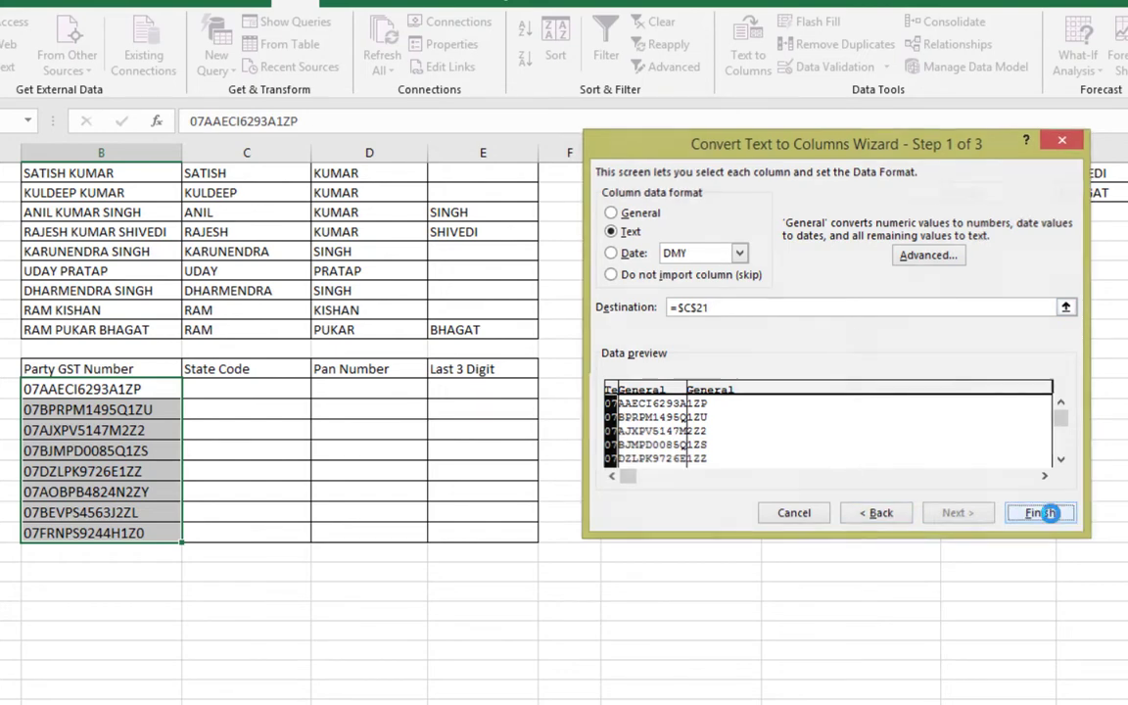
left_click(1053, 520)
Step: Confirm replacing cells and review the State Code, Pan Number and Last 3 Digit columns
left_click(617, 434)
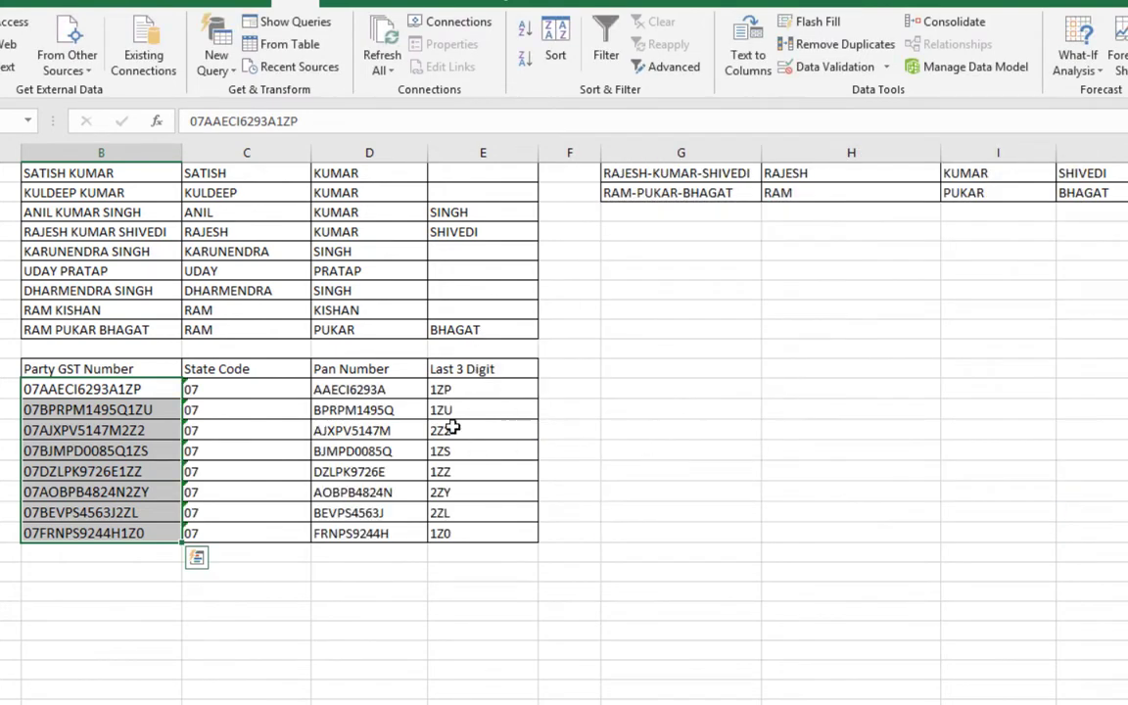
left_click(260, 390)
left_click(252, 512)
left_click_drag(244, 389, 244, 532)
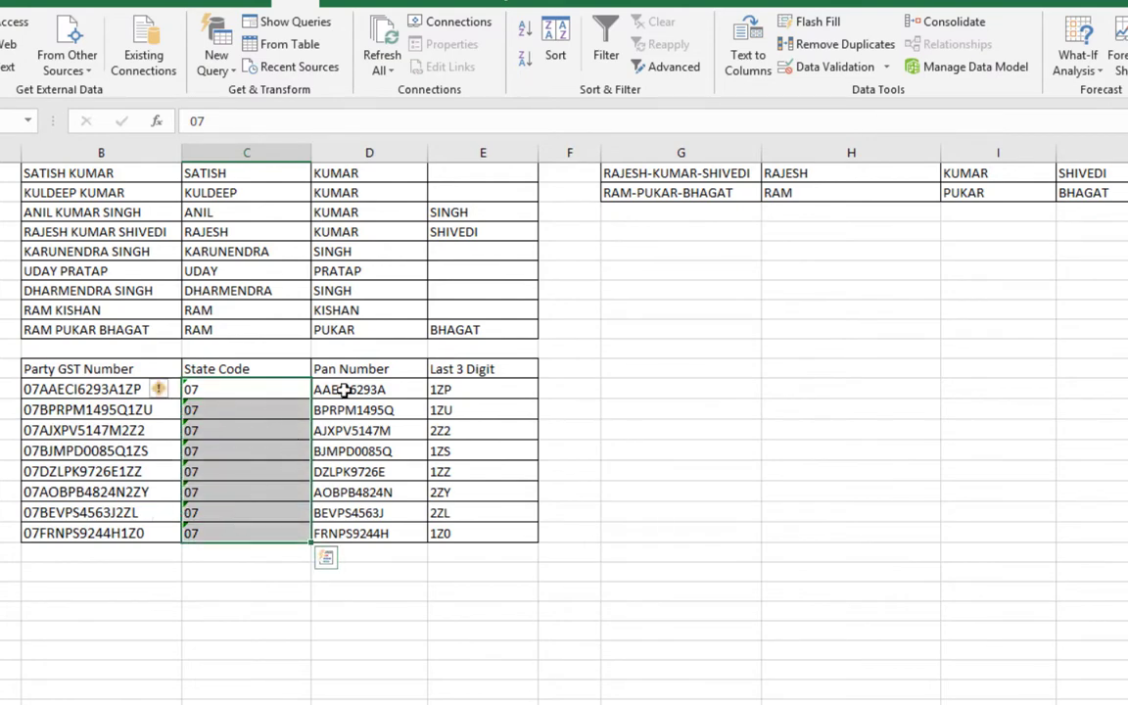
left_click_drag(327, 390, 369, 512)
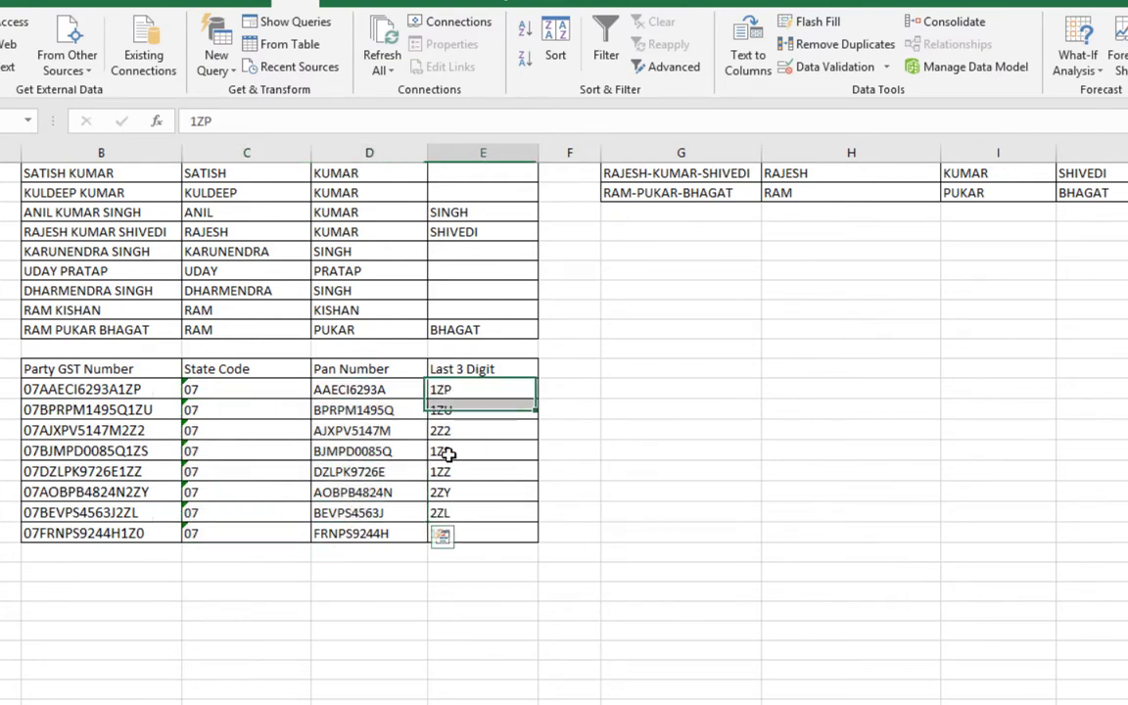
left_click_drag(446, 390, 445, 533)
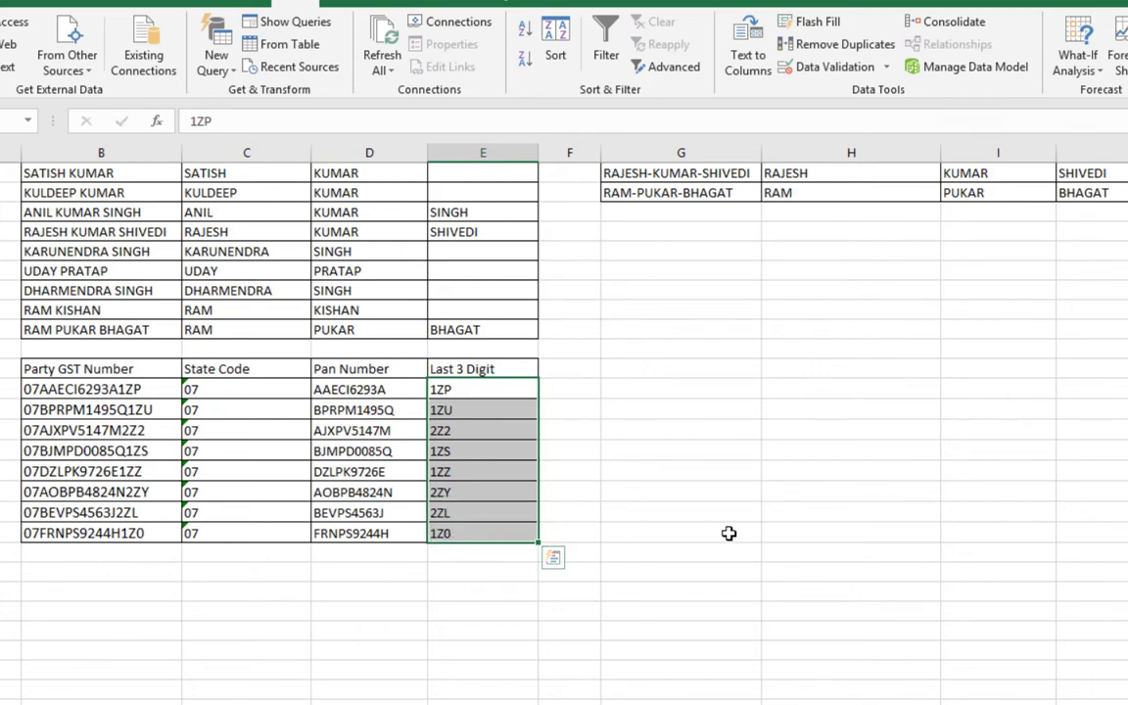
mouse_move(32, 389)
left_mouse_down()
mouse_move(61, 450)
mouse_move(68, 532)
left_mouse_up()
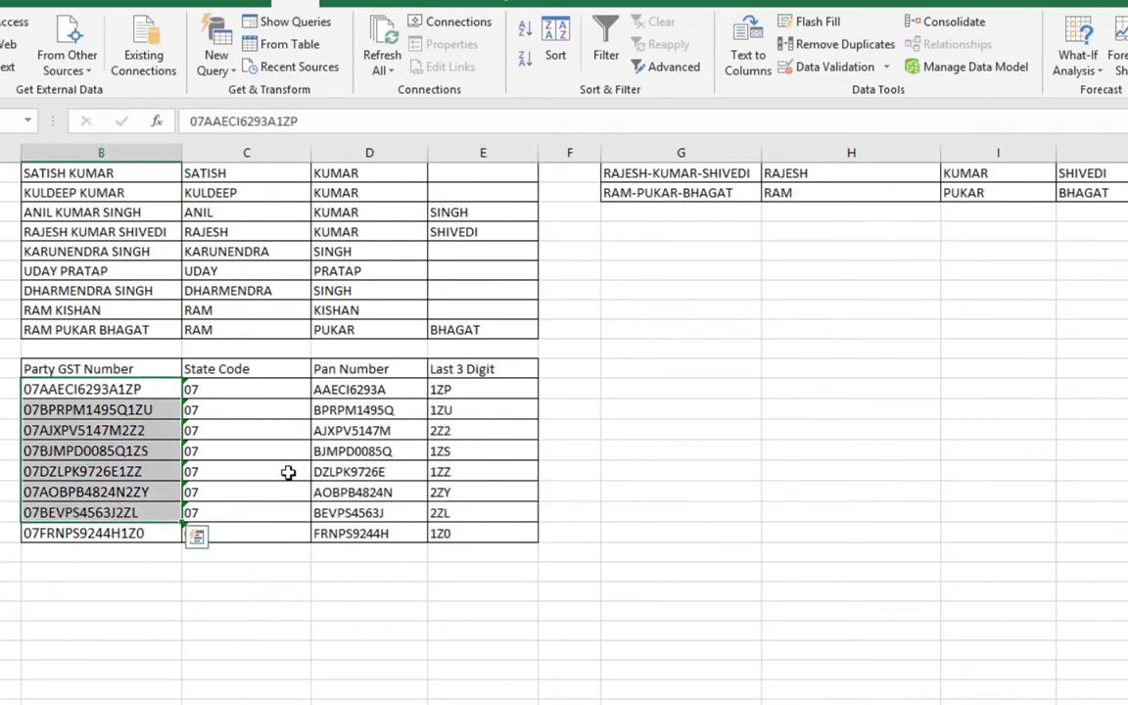
left_click_drag(327, 390, 332, 533)
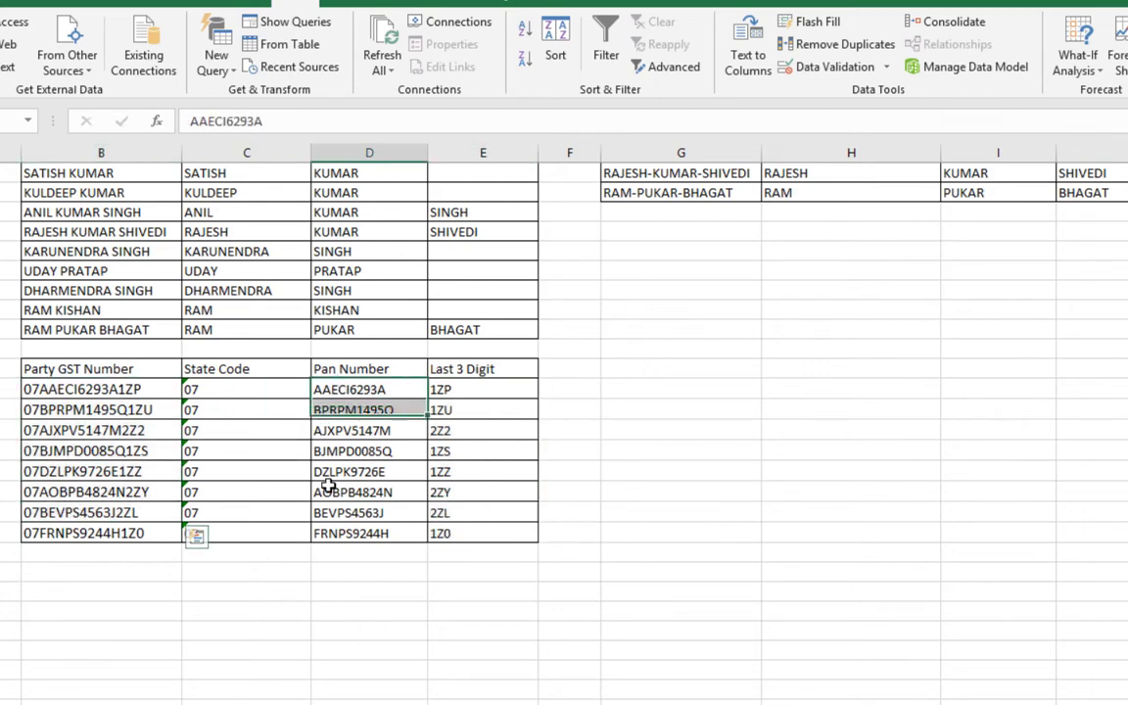
left_click(783, 567)
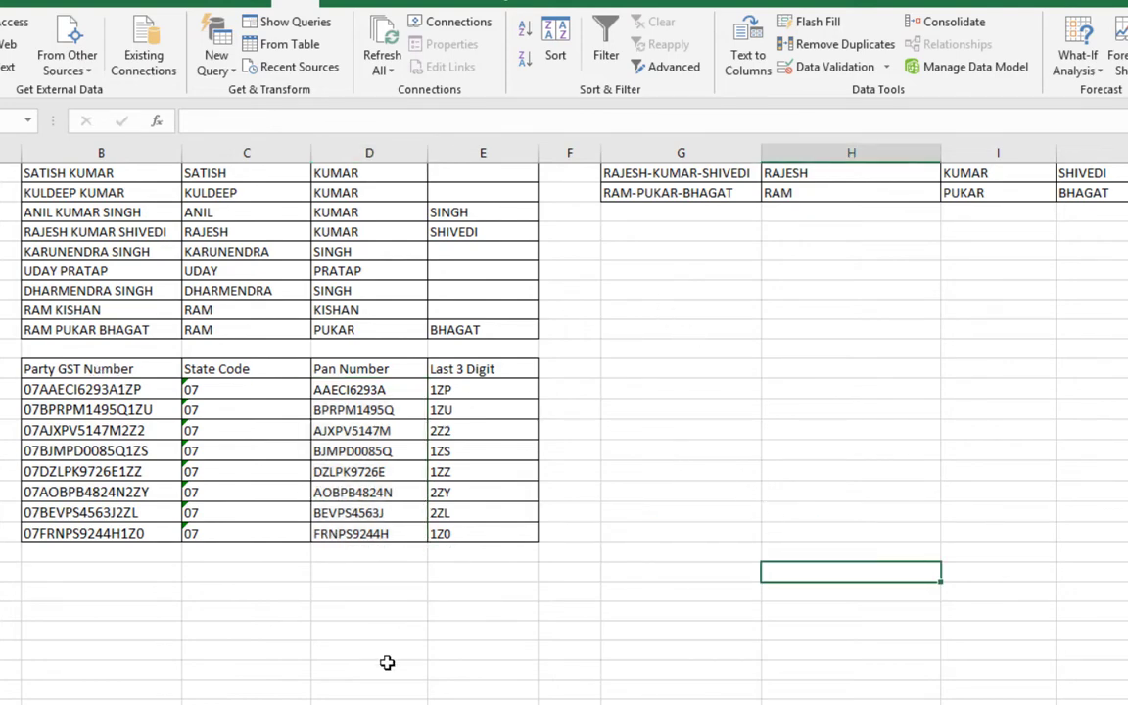
Step: On the Remove duplicates sheet, select the column H Product Name list from Bookcases to the end
key("ctrl+Page_Down")
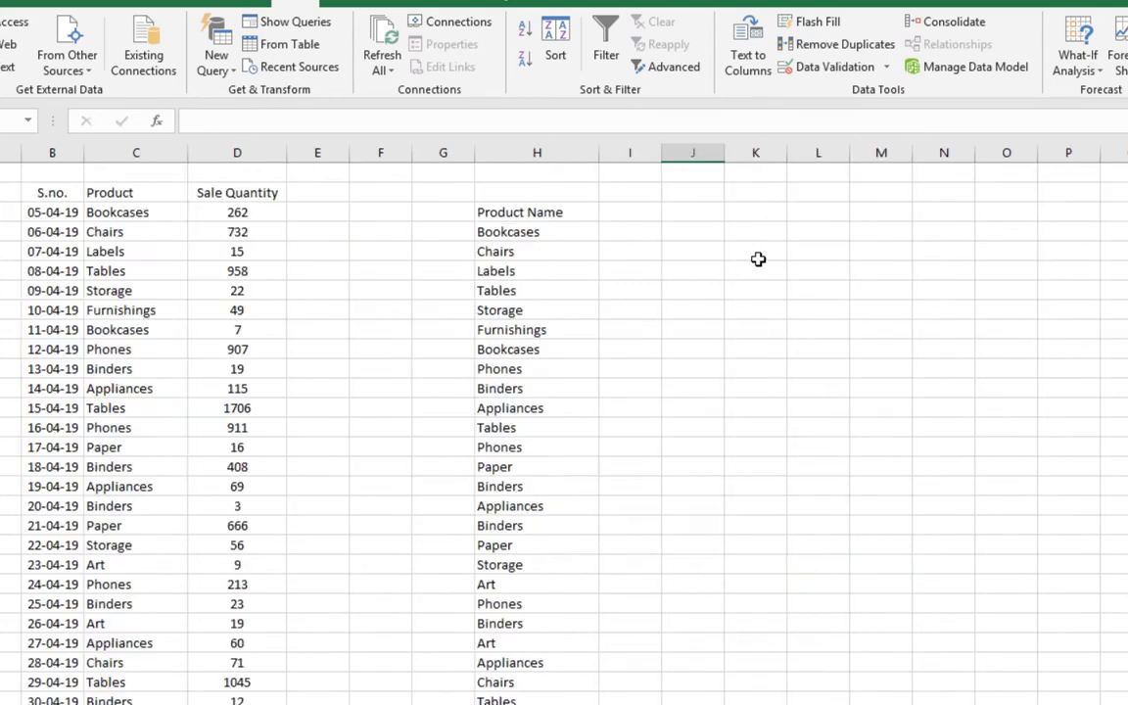
left_click(707, 342)
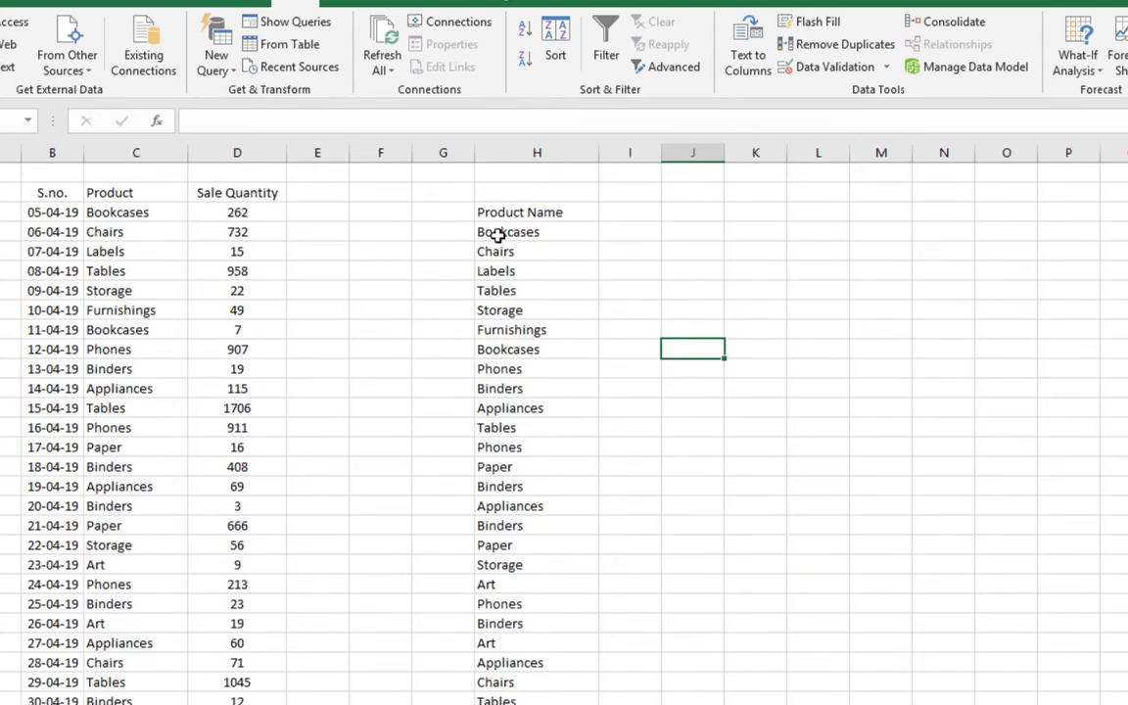
left_click_drag(499, 232, 524, 696)
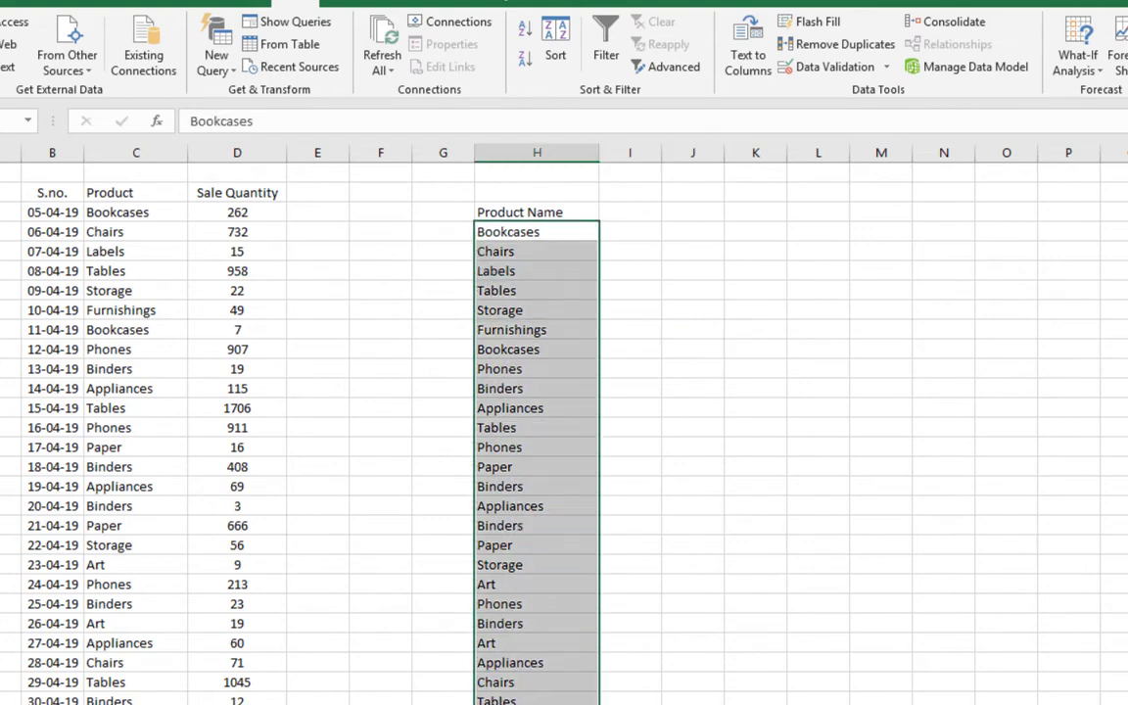
left_click(632, 601)
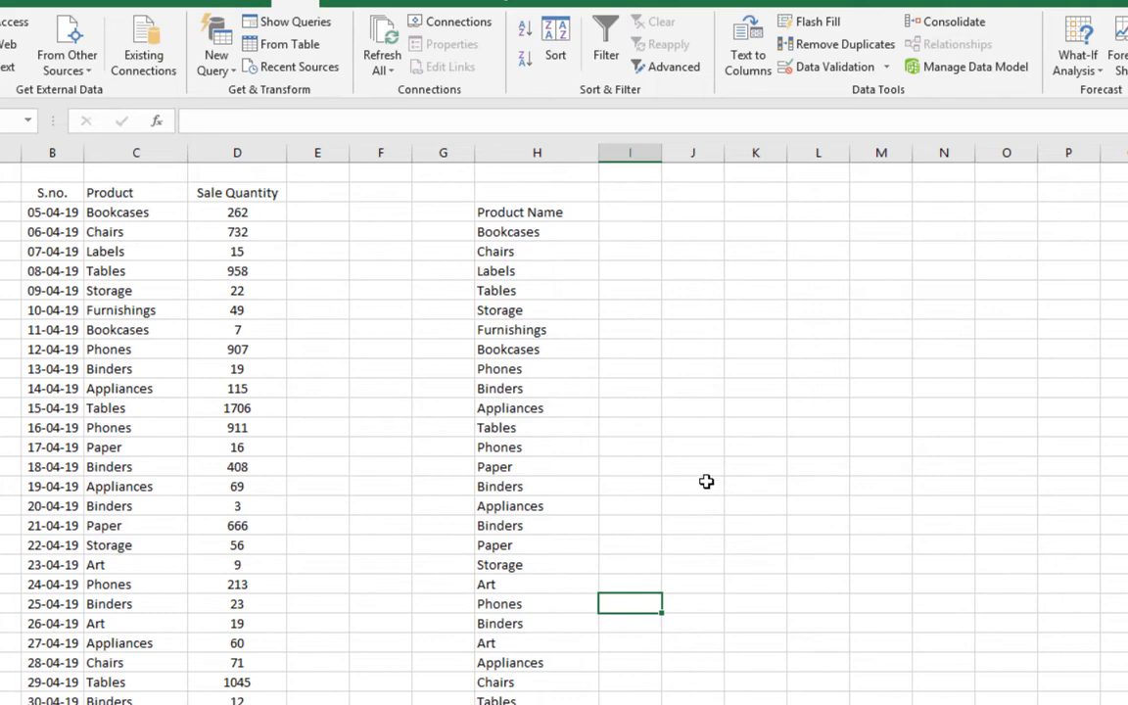
left_click(719, 428)
left_click_drag(506, 232, 519, 446)
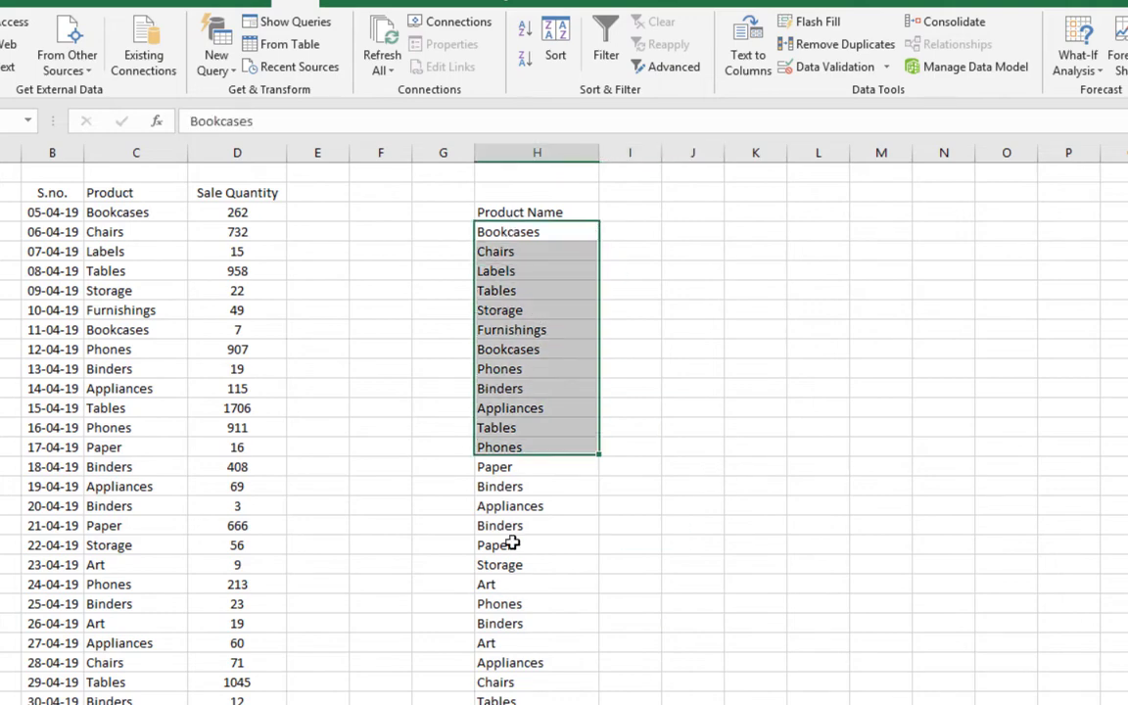
left_click_drag(511, 544, 487, 701)
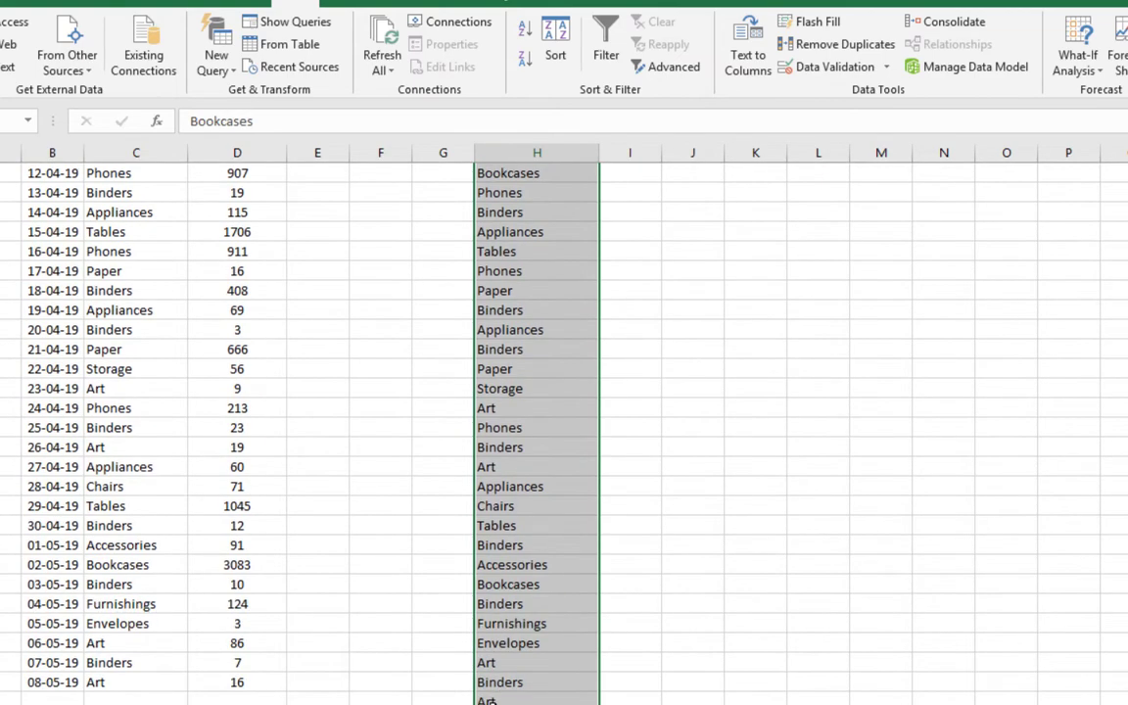
scroll(776, 549, "up", 3)
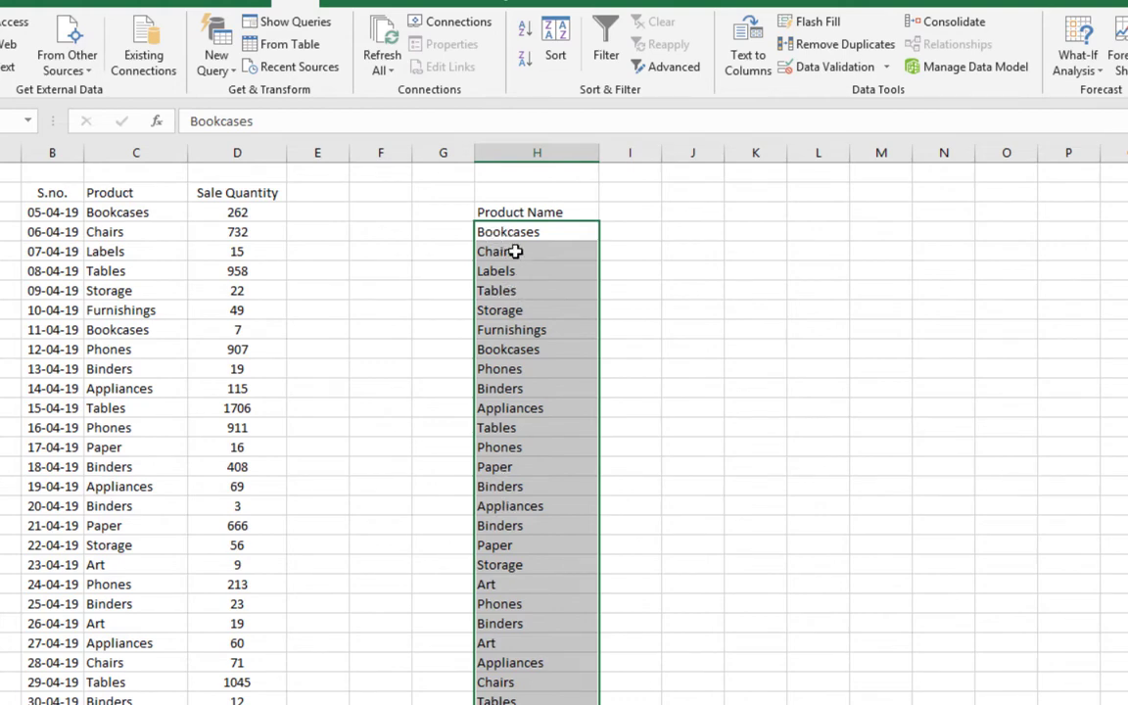
left_click_drag(510, 236, 532, 693)
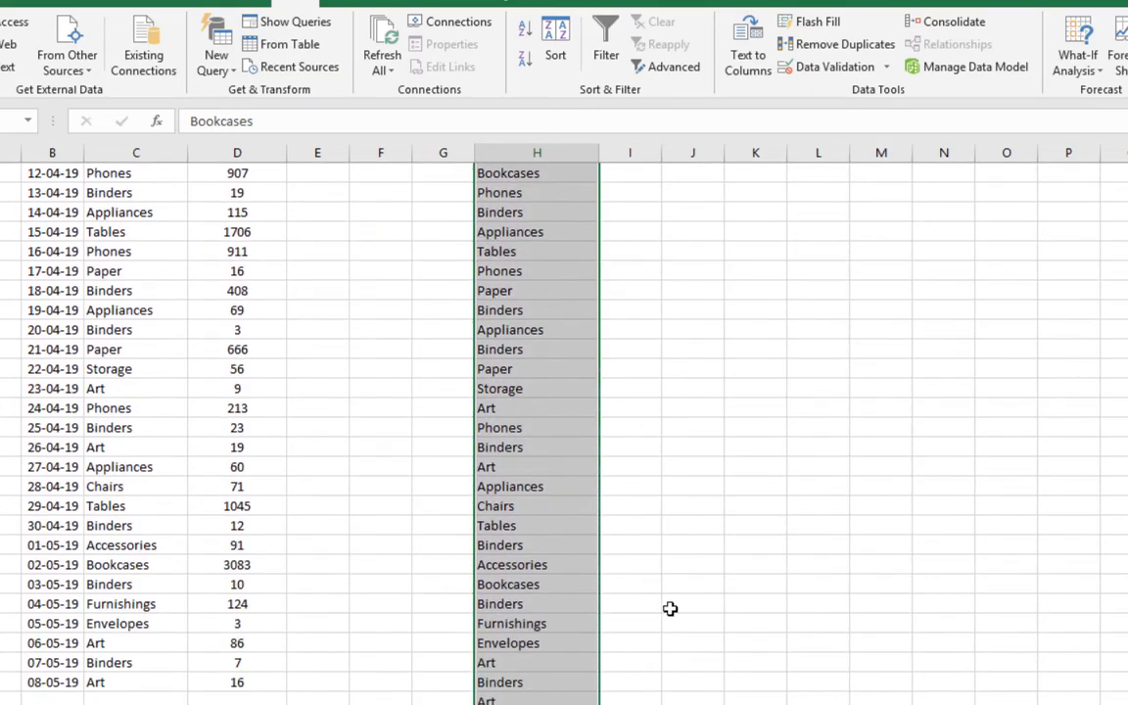
scroll(727, 446, "up", 5)
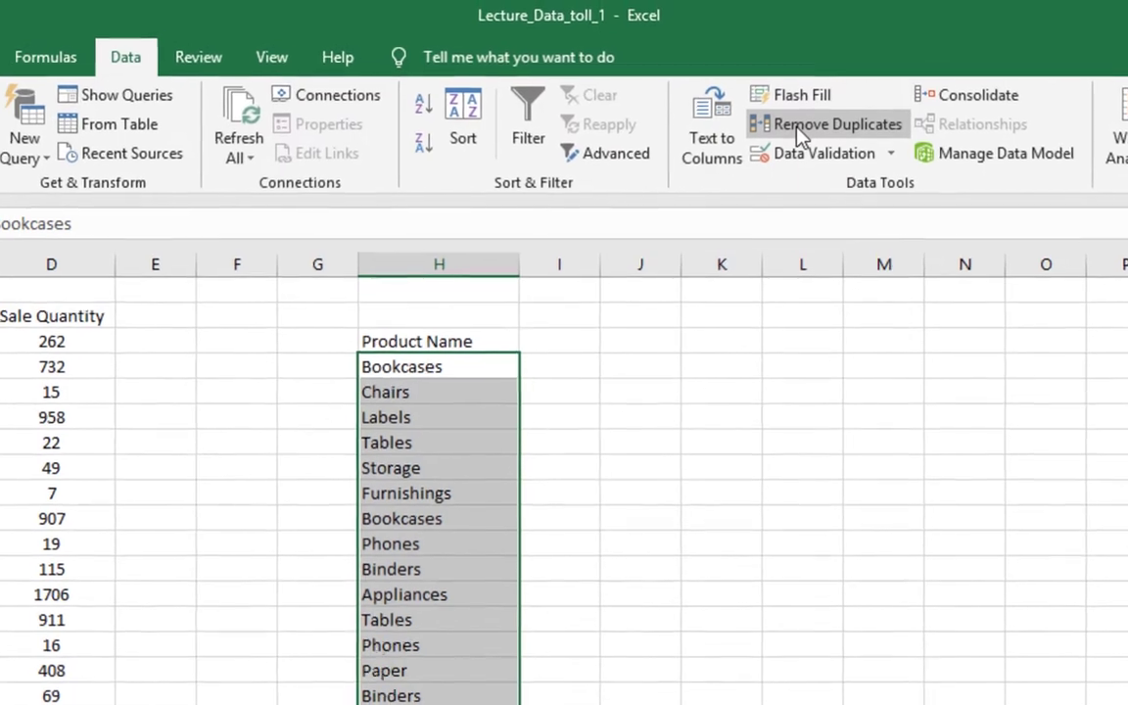
Step: Remove duplicates based on column H, dropping 21 repeats and leaving 13 unique product names
left_click(805, 69)
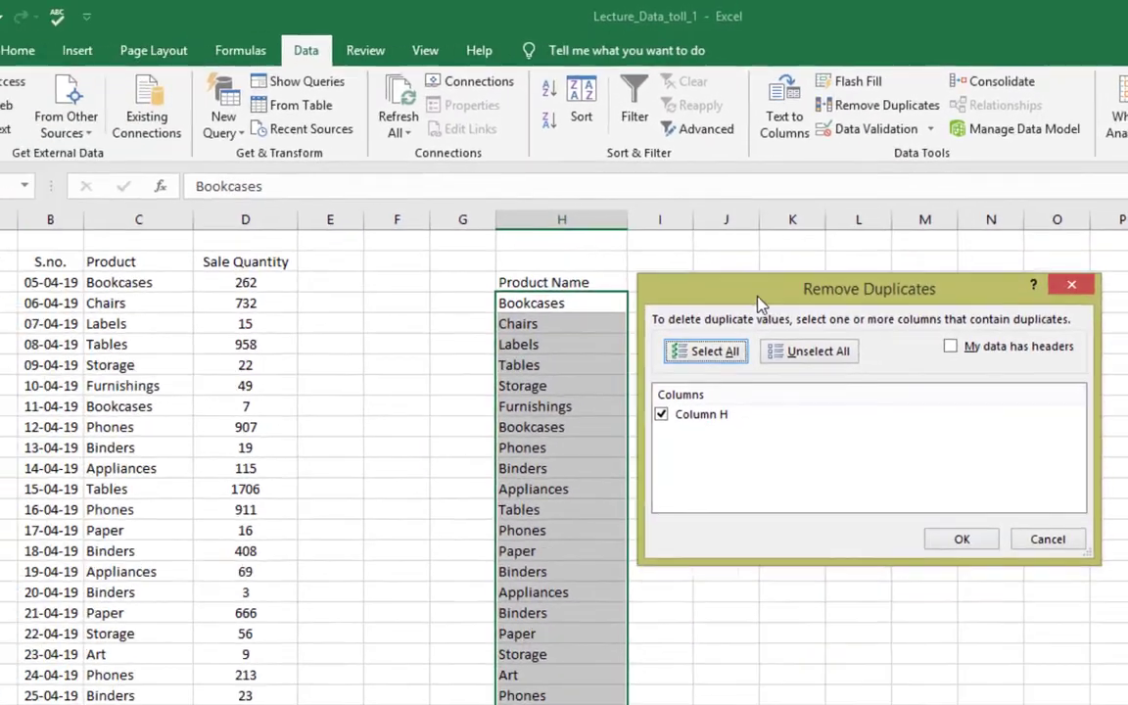
left_click_drag(681, 266, 649, 261)
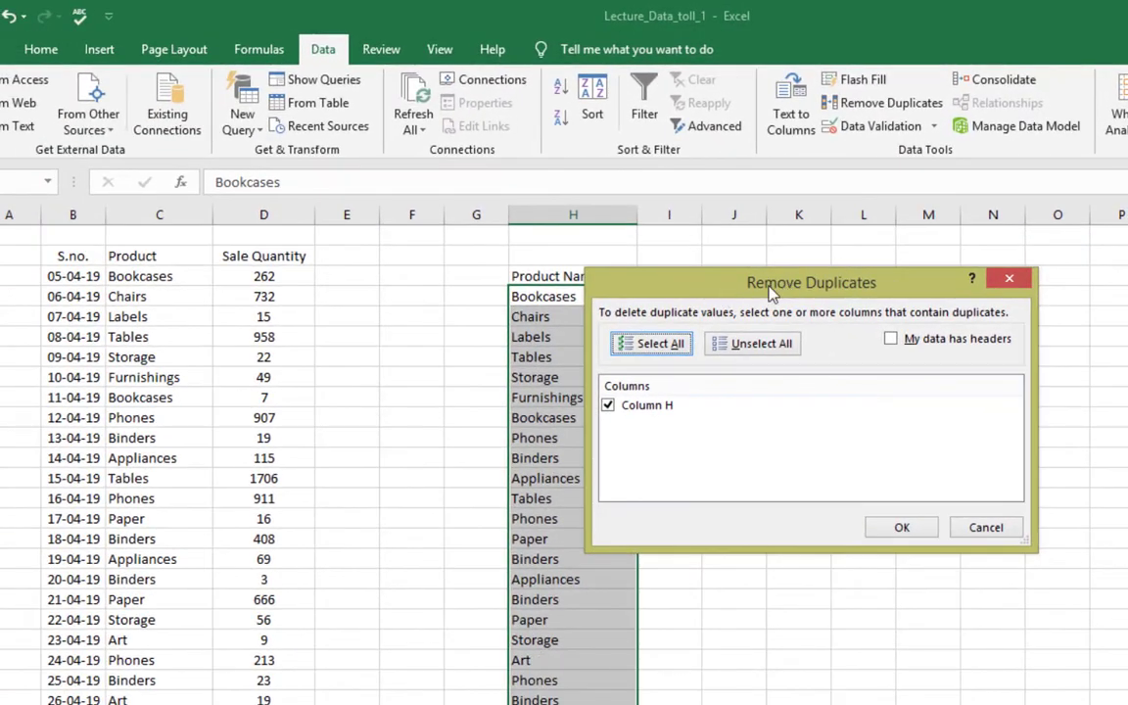
left_click_drag(777, 292, 716, 292)
left_click(548, 406)
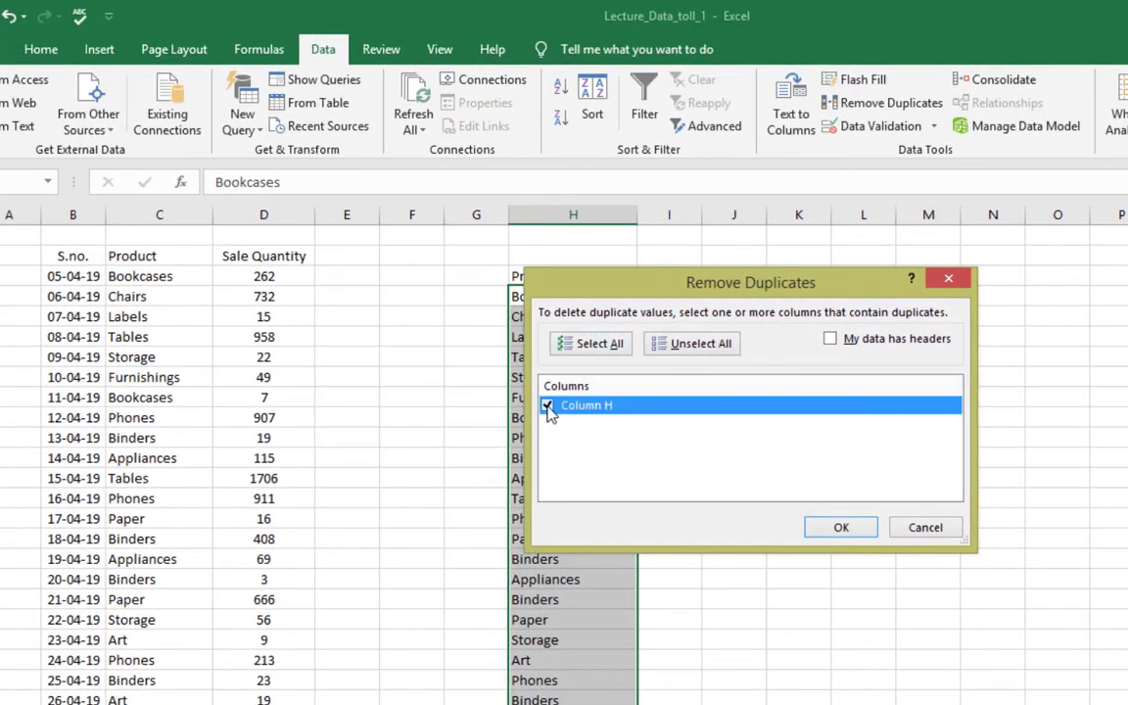
left_click_drag(579, 283, 742, 283)
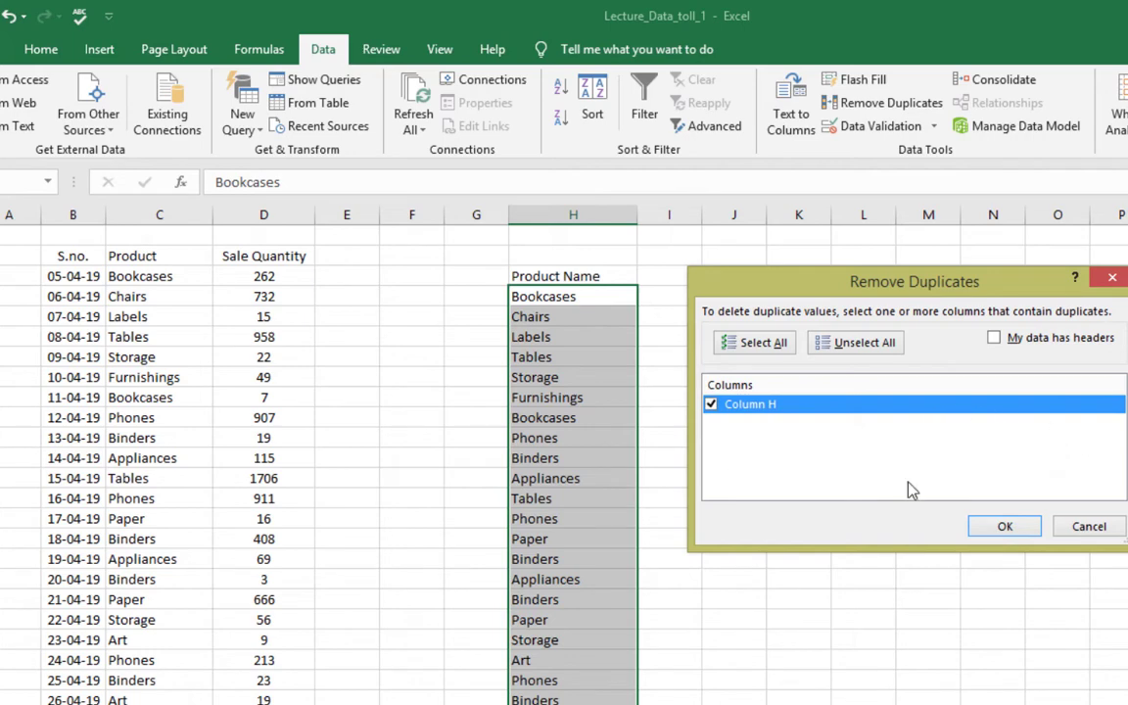
left_click(1006, 527)
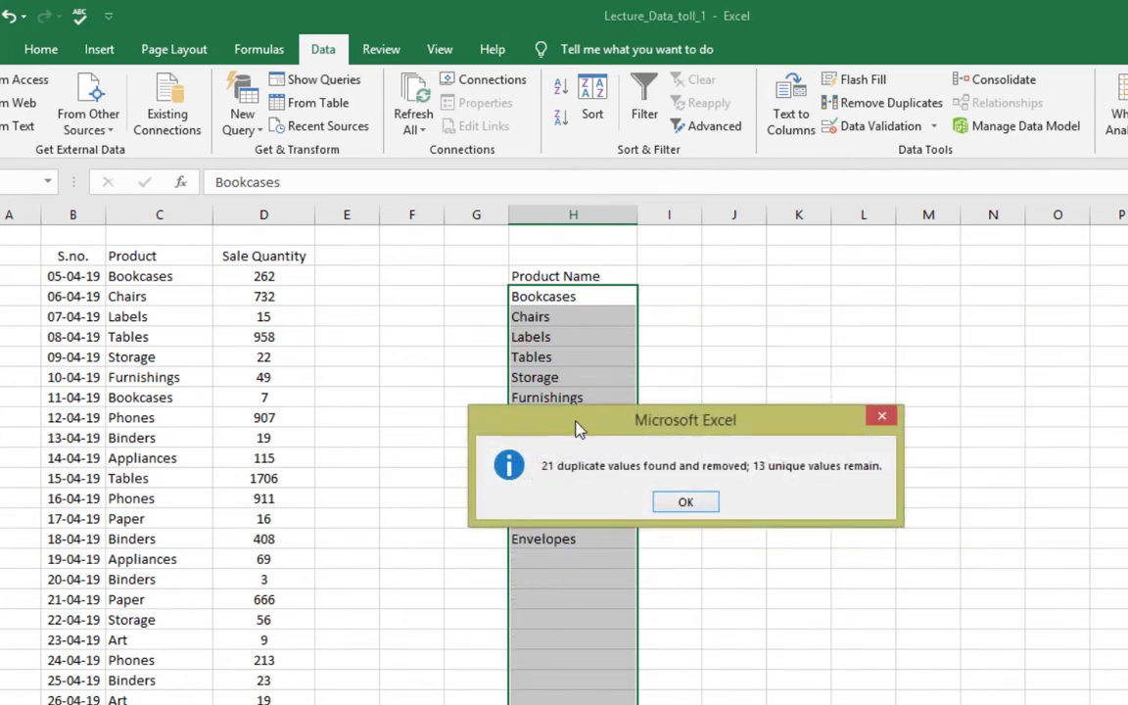
left_click_drag(577, 428, 758, 343)
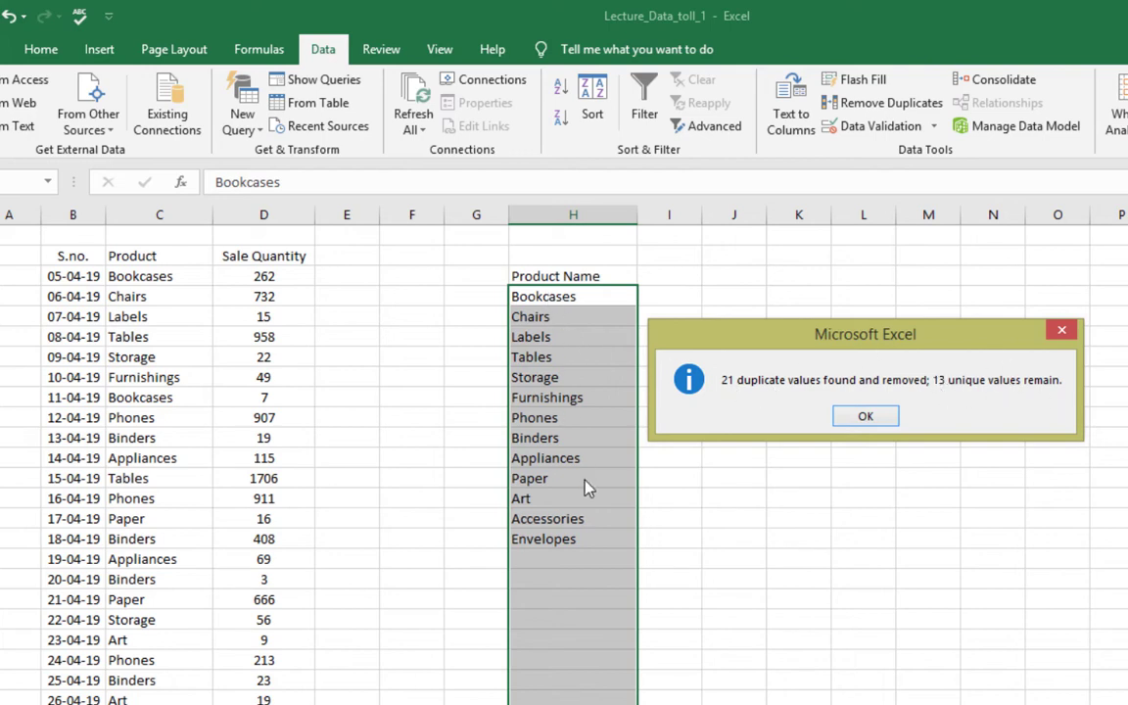
left_click(862, 419)
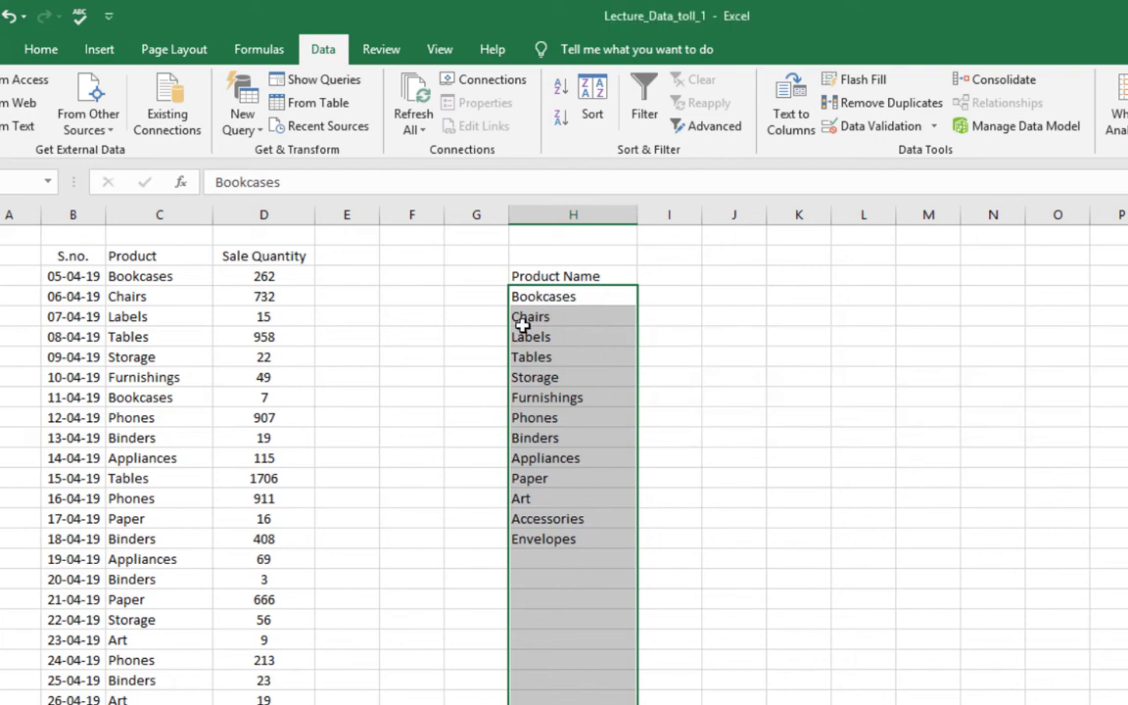
Step: Check the cleaned list down to Envelopes, then select the sales table in columns B to D
left_click(798, 596)
left_click_drag(542, 297, 541, 356)
left_click_drag(542, 478, 542, 538)
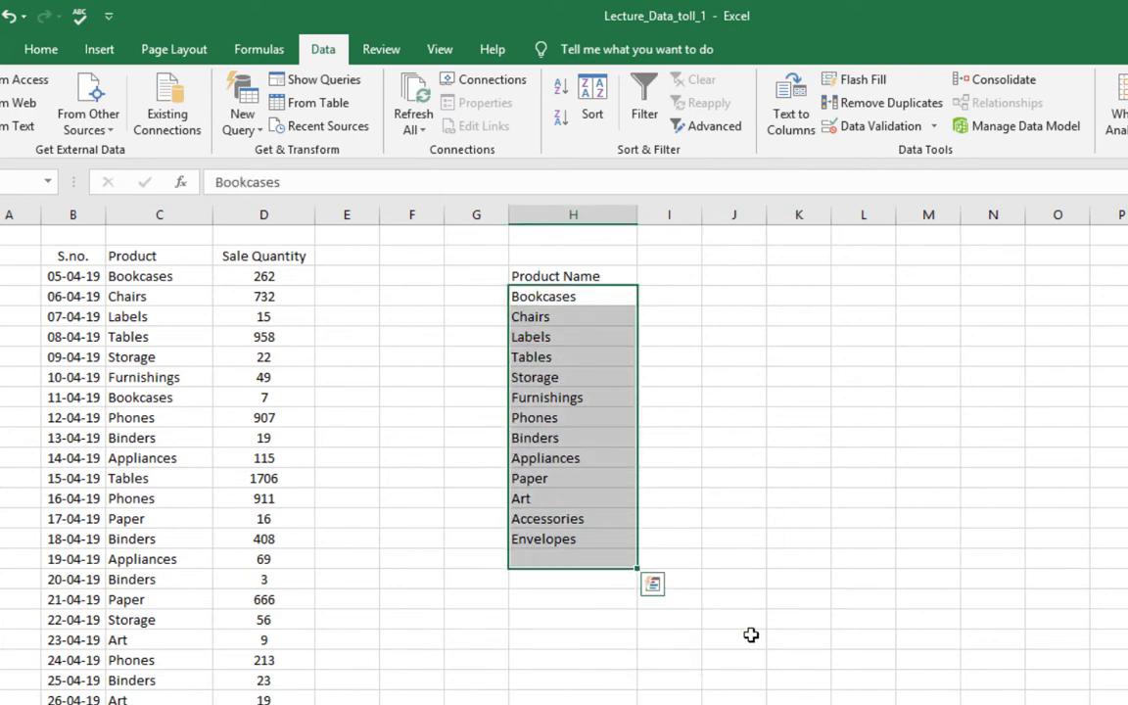
left_click(750, 635)
mouse_move(48, 257)
left_mouse_down()
mouse_move(254, 276)
mouse_move(261, 697)
left_mouse_up()
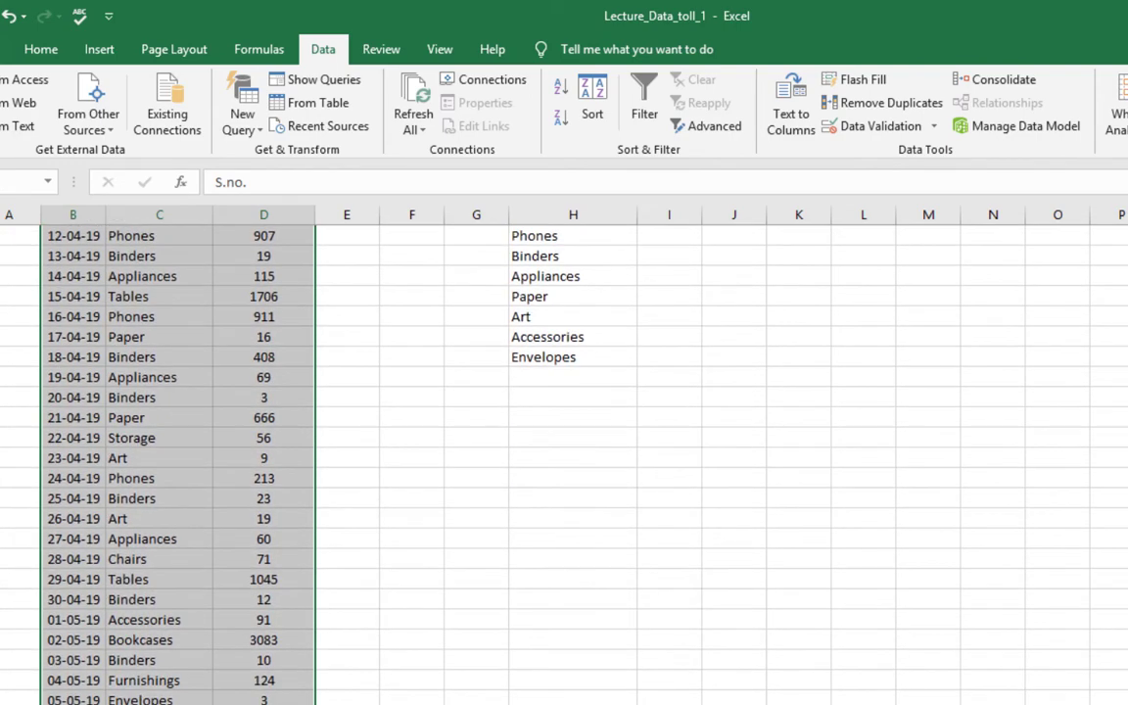
Step: Remove duplicate rows from B:D by column C only, with no headers, leaving 13 products
scroll(728, 580, "up", 3)
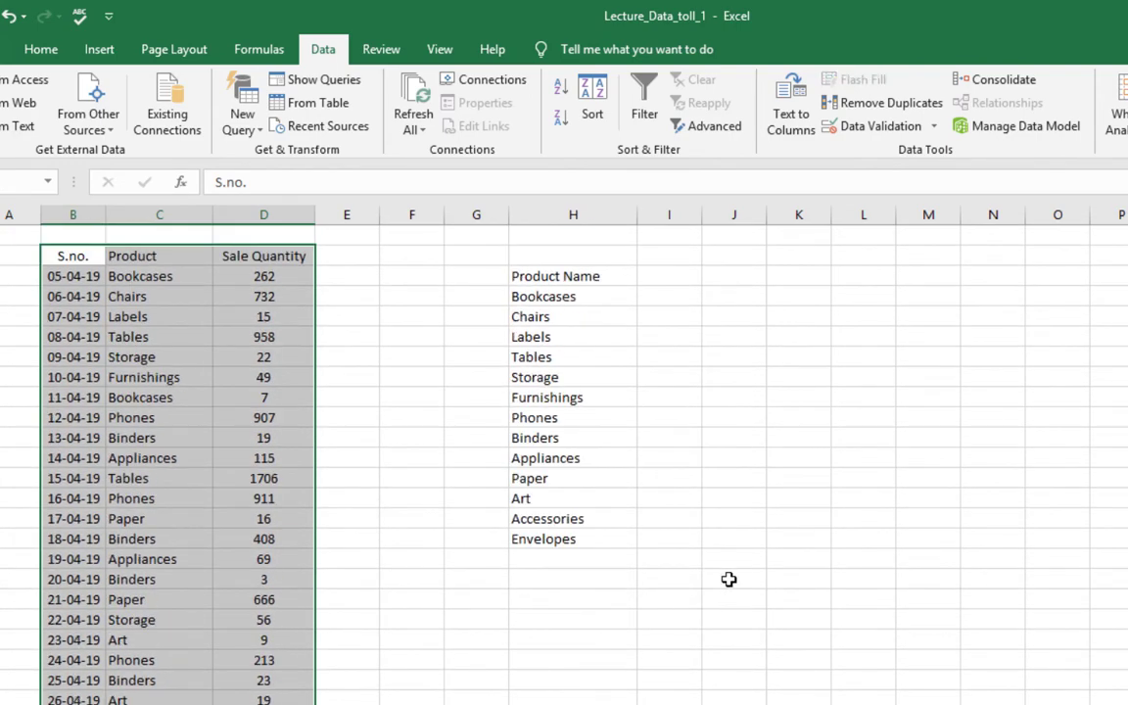
left_click(855, 103)
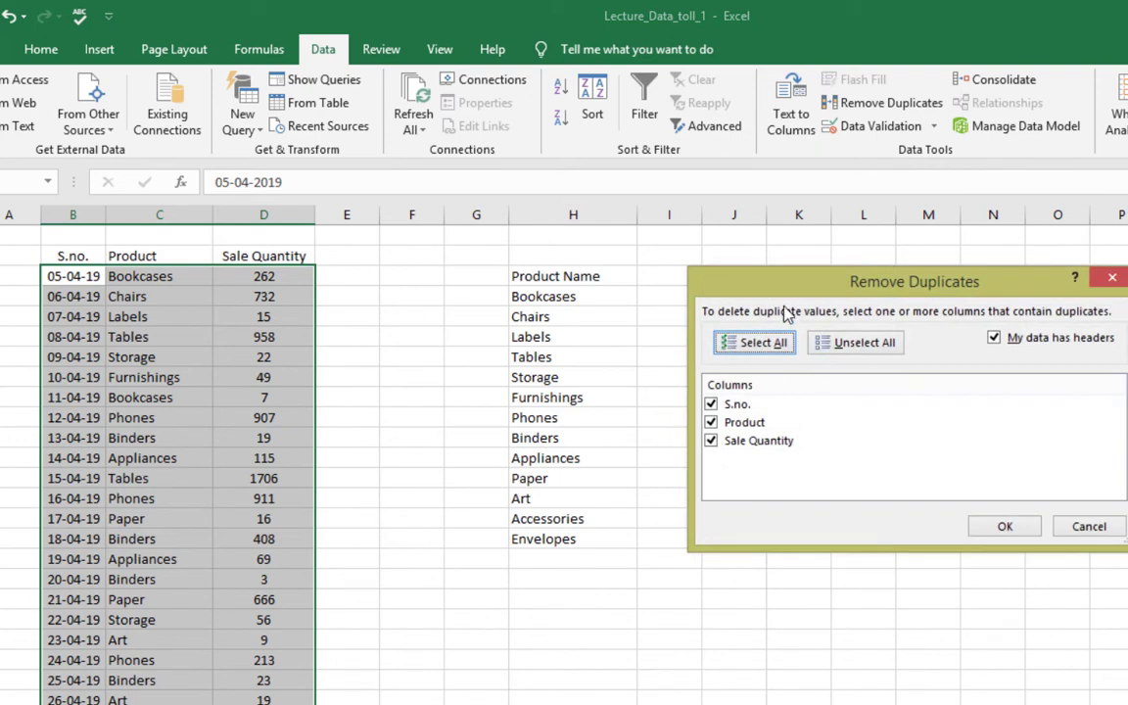
left_click_drag(766, 284, 730, 276)
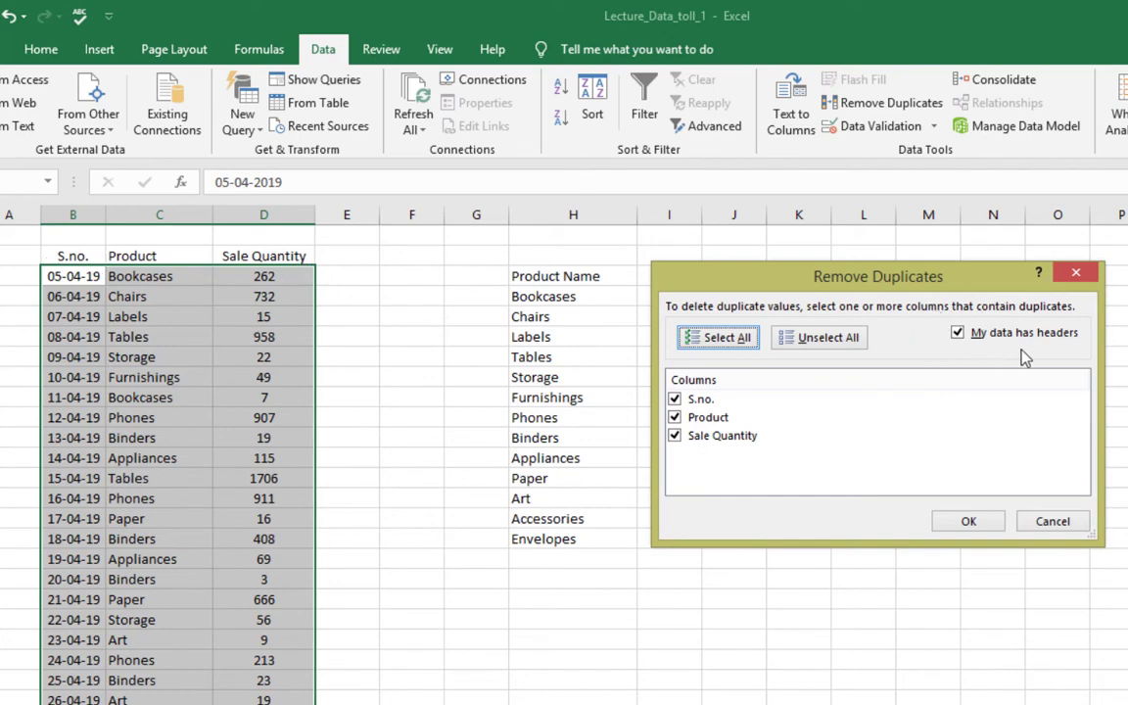
left_click(958, 334)
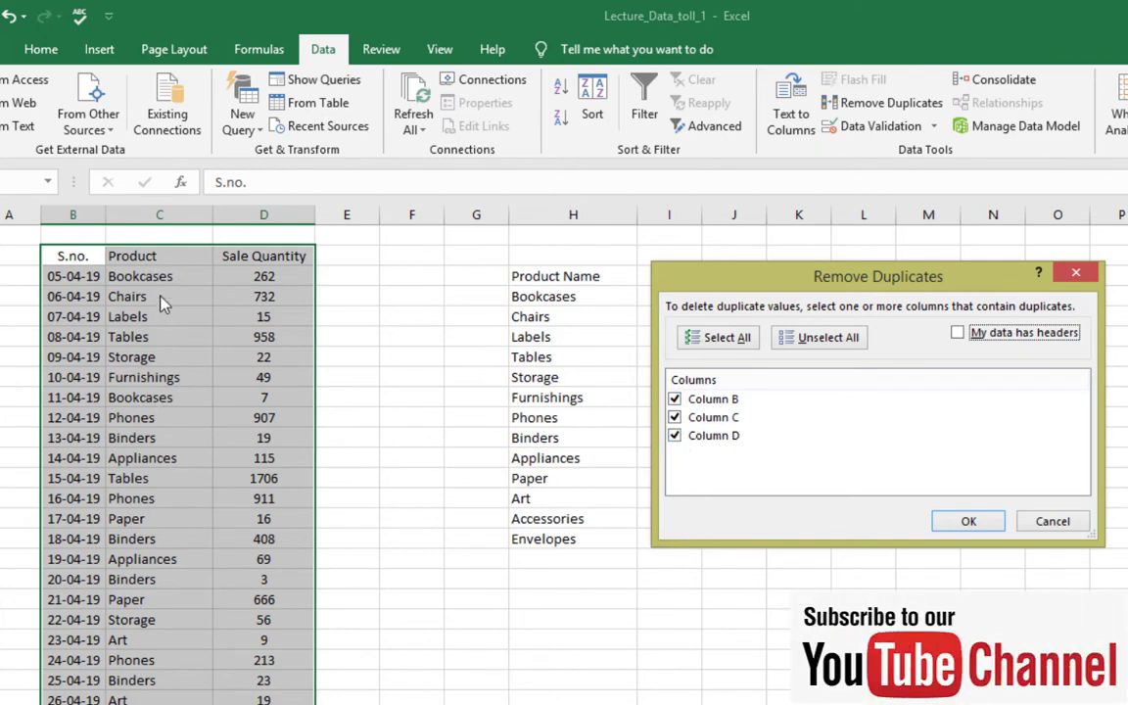
left_click(674, 399)
left_click(674, 436)
left_click(673, 417)
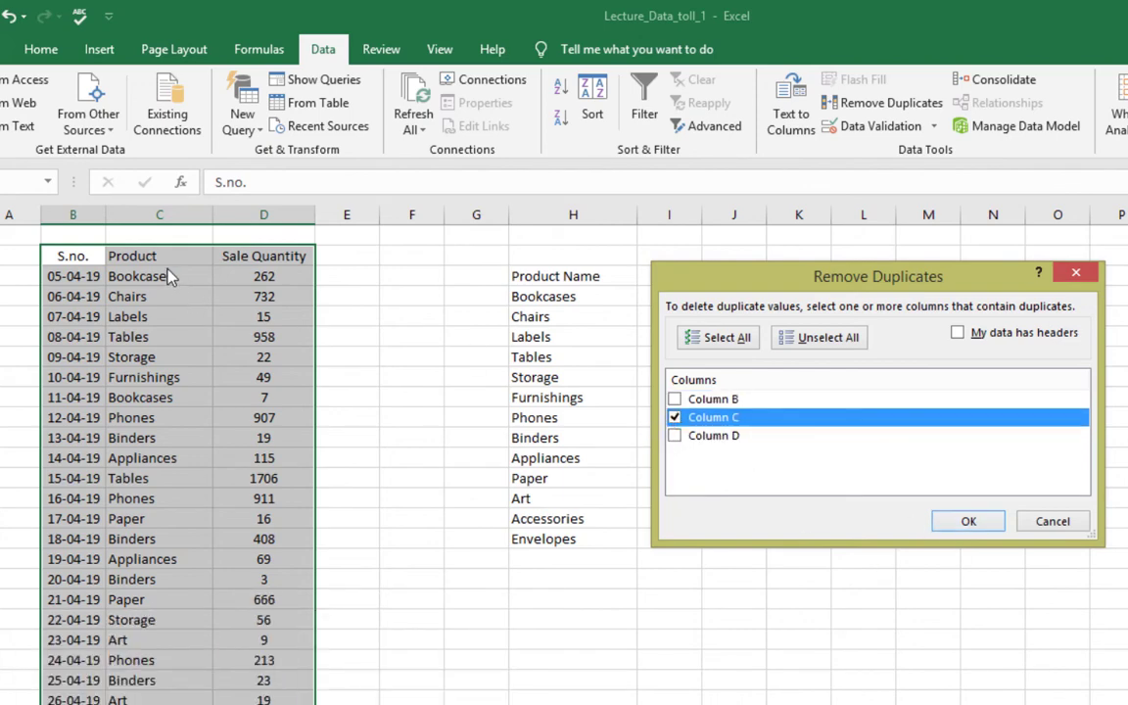
left_click(979, 523)
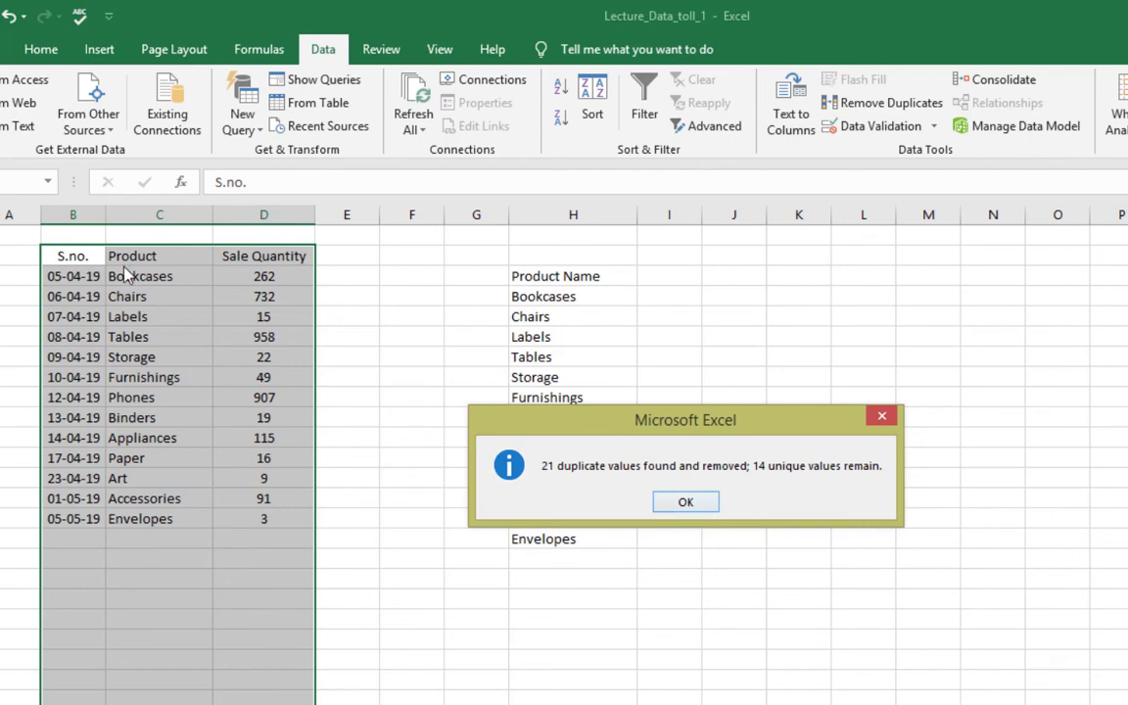
left_click(685, 502)
left_click(470, 397)
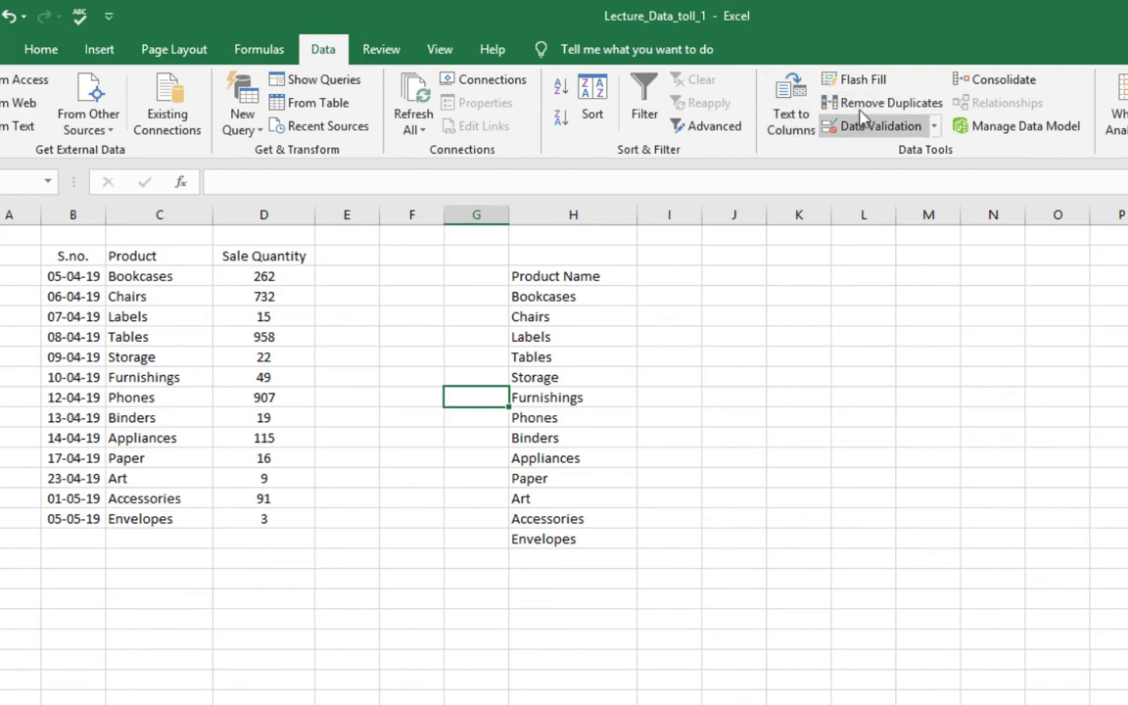
left_click(793, 483)
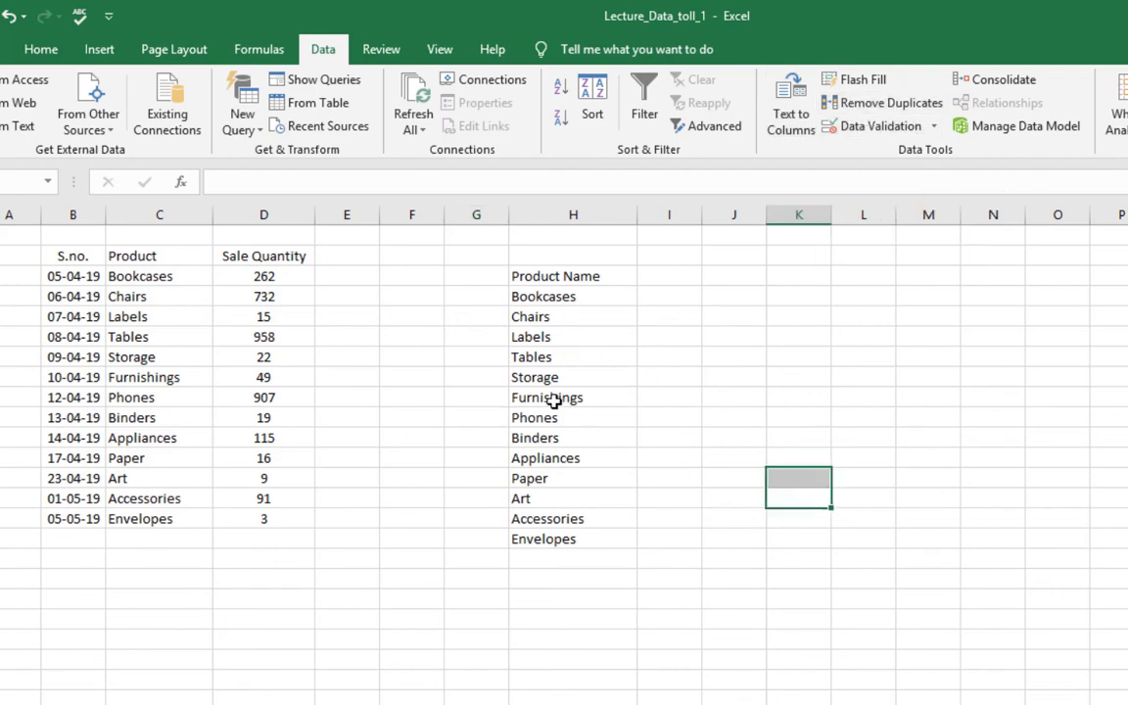
left_click(616, 636)
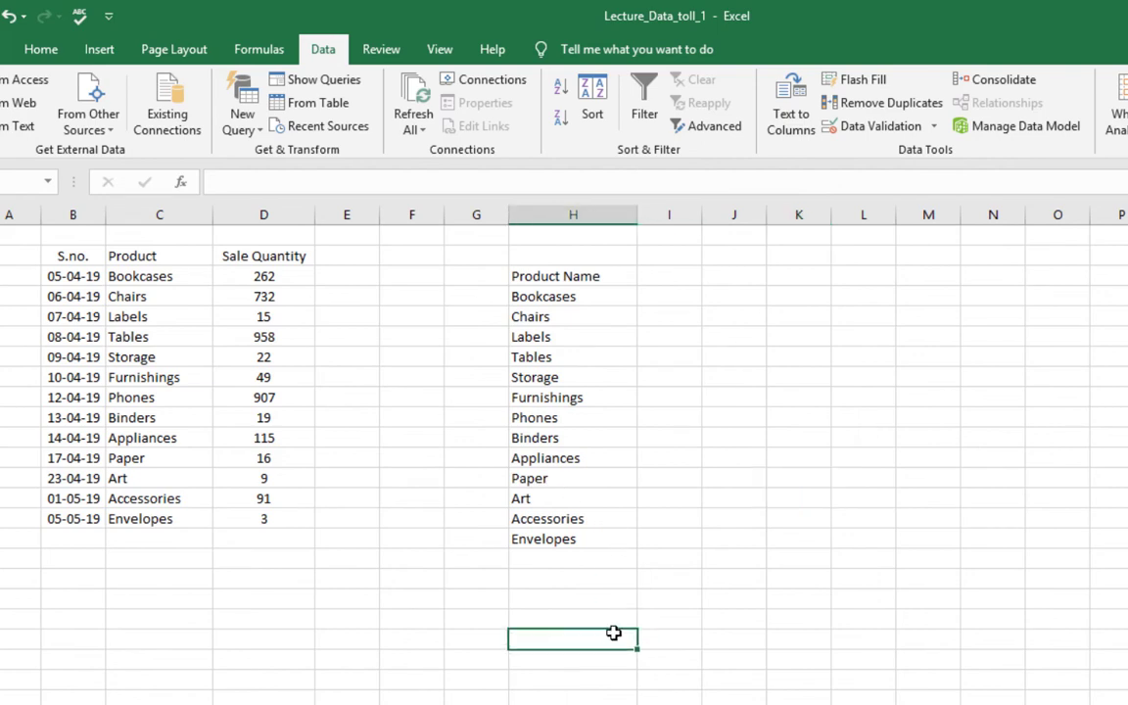